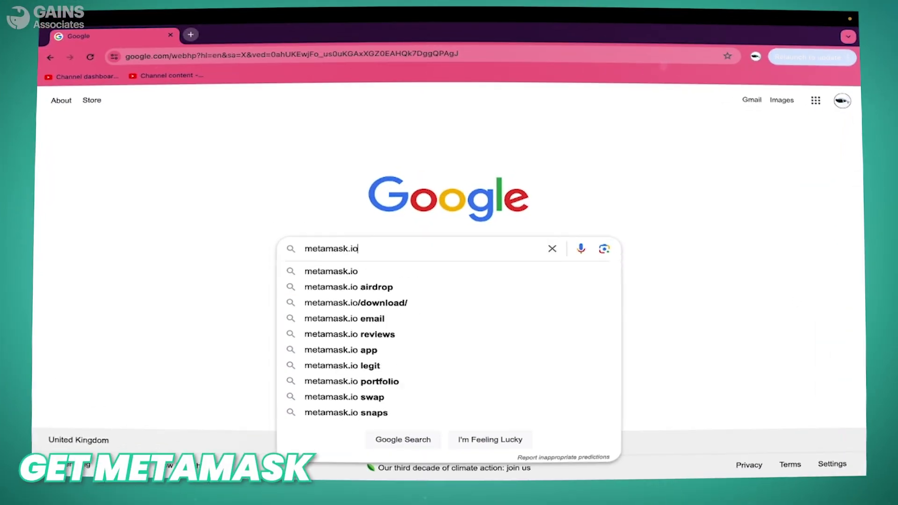
Search Google for metamask.io and follow the official MetaMask site to its Chrome Web Store listing
key("Return")
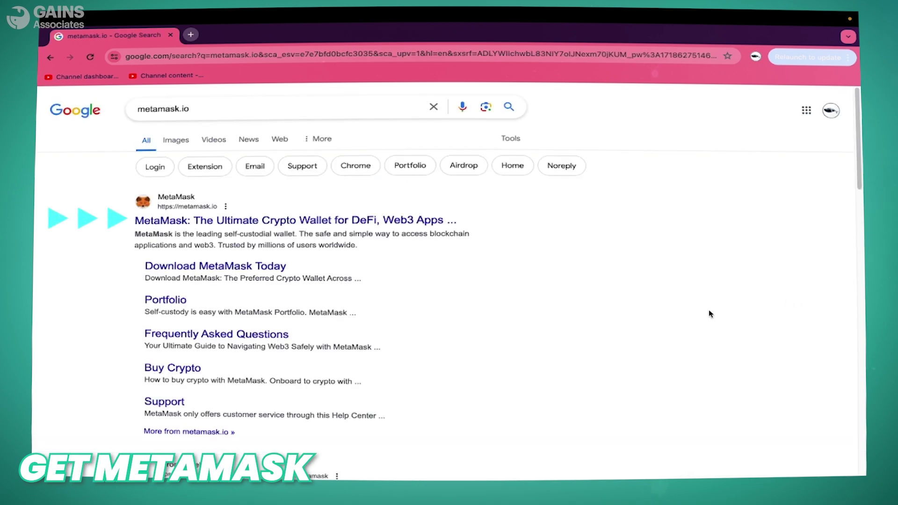
left_click(351, 221)
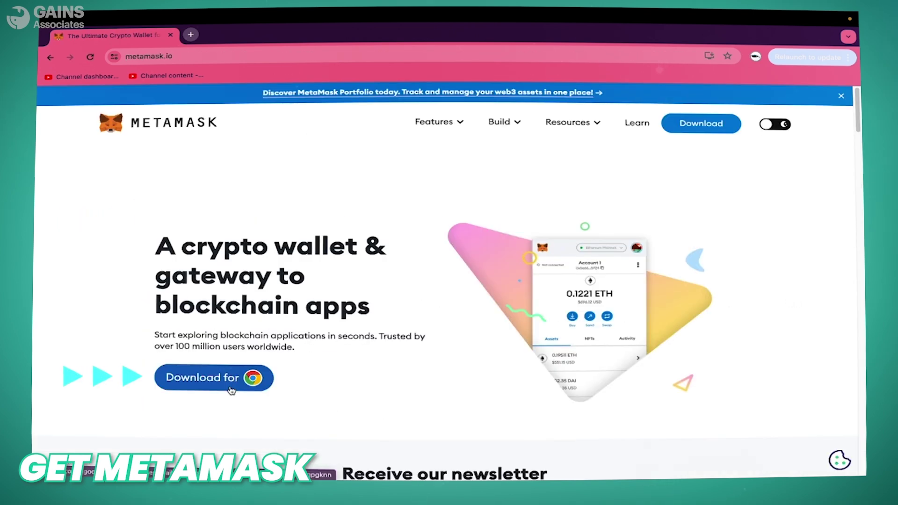
left_click(231, 389)
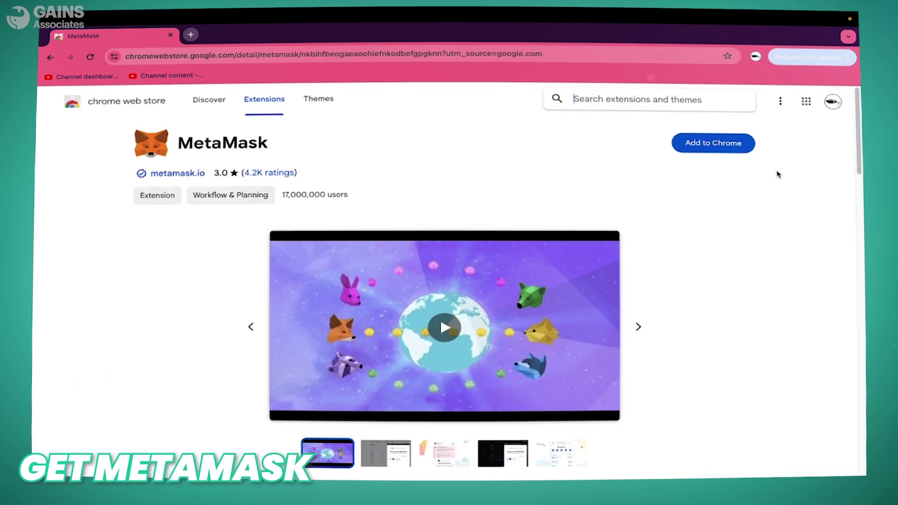
Add the MetaMask extension to Chrome and agree to its Terms of use on the welcome screen
left_click(743, 153)
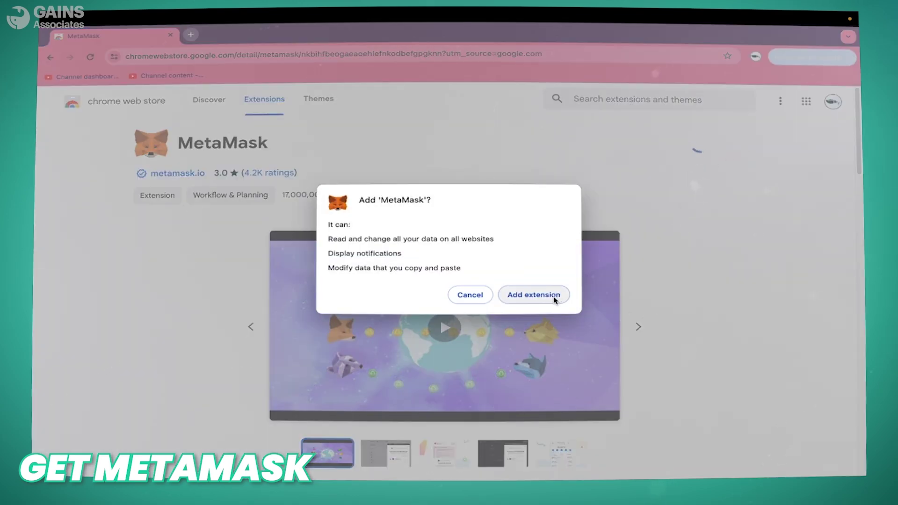
left_click(555, 297)
left_click(363, 364)
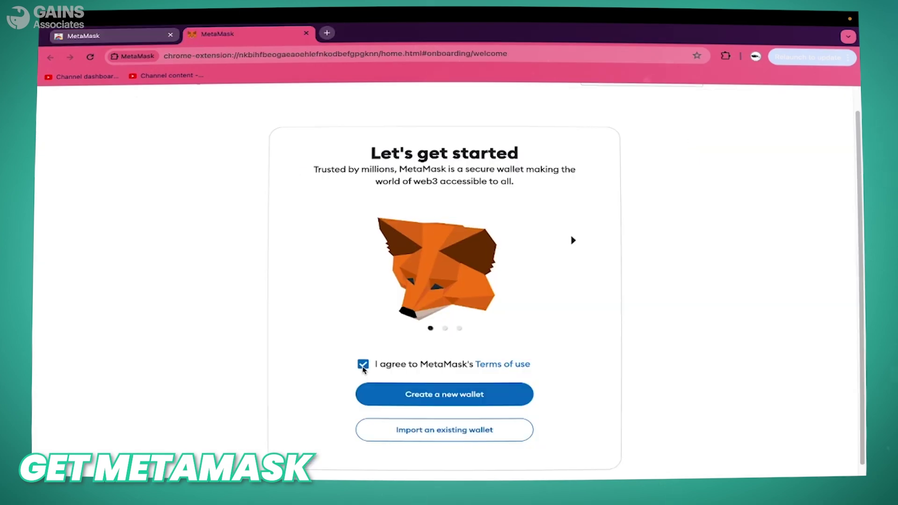
Start creating a new wallet and agree to share anonymous usage data
left_click(382, 402)
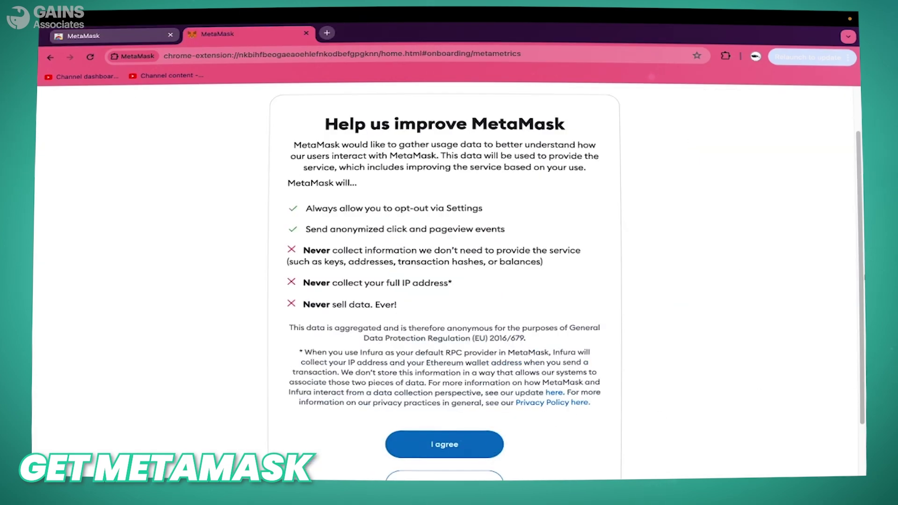
scroll(861, 266, "down", 1)
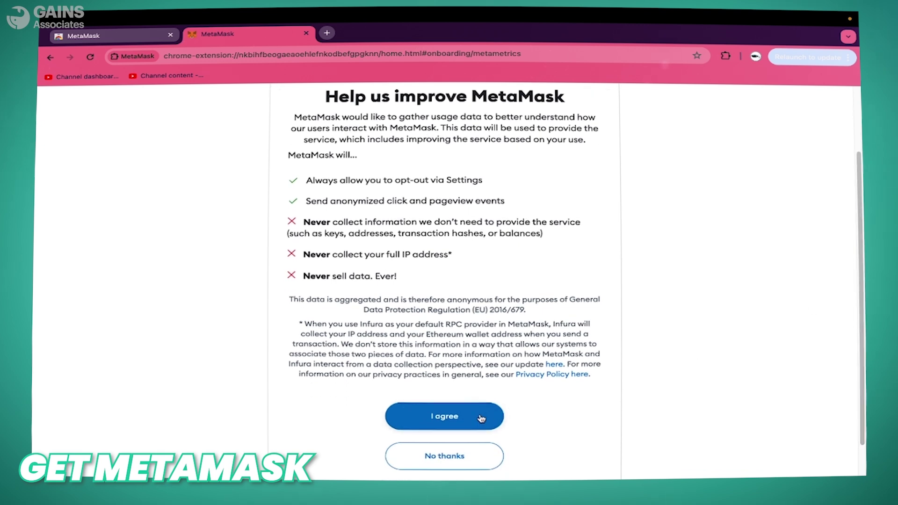
left_click(481, 416)
Set and confirm the wallet password, acknowledging it cannot be recovered
left_click(447, 308)
type("••••••••••••")
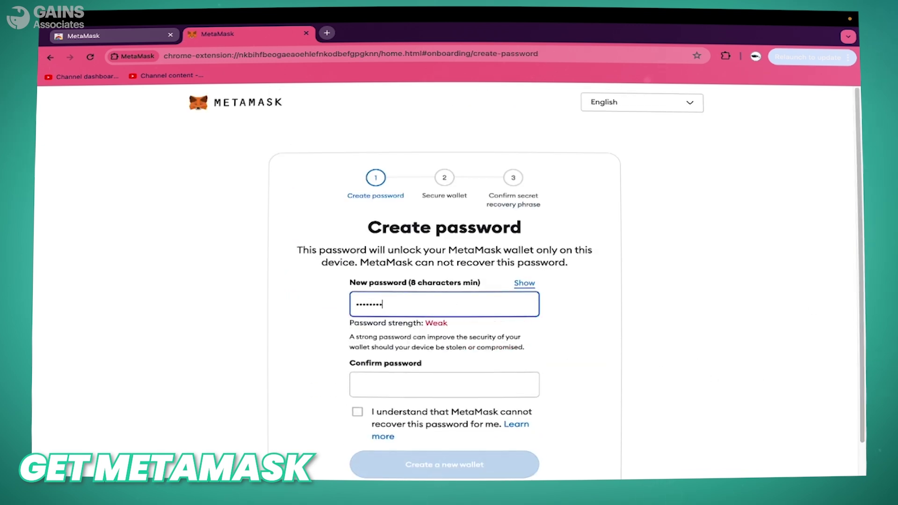
key("Tab")
type("••••••••••••")
left_click(357, 405)
left_click(497, 447)
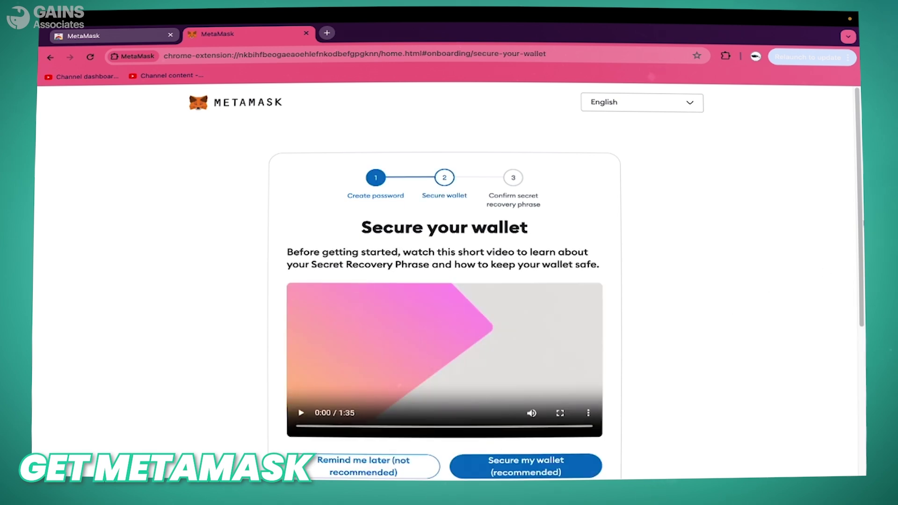
Choose to secure the wallet now and reveal the 12-word Secret Recovery Phrase
scroll(860, 260, "down", 2)
scroll(860, 260, "down", 1)
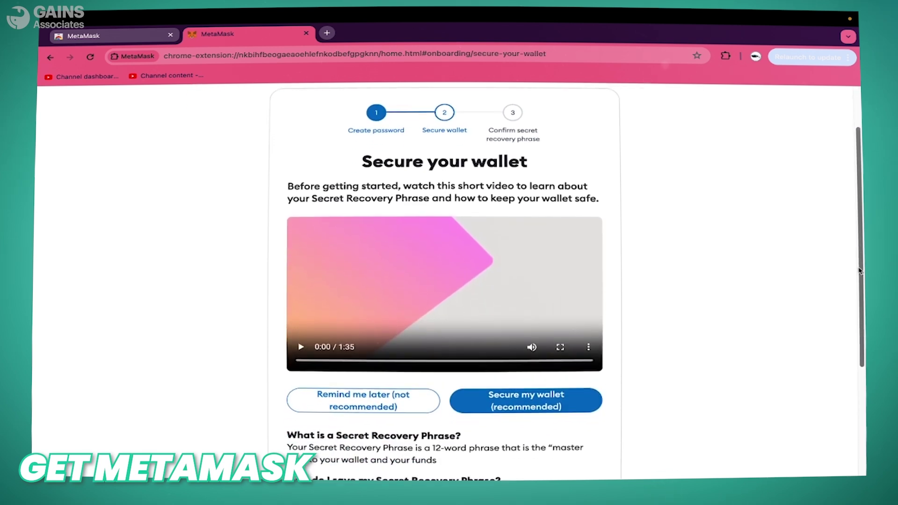
left_click(560, 411)
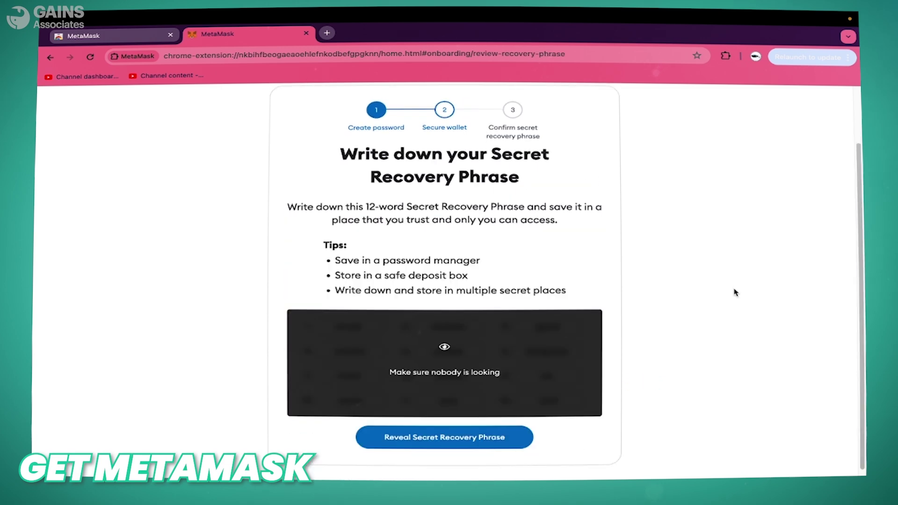
left_click(510, 448)
Fill in the missing recovery phrase words on the confirmation page
scroll(860, 279, "down", 1)
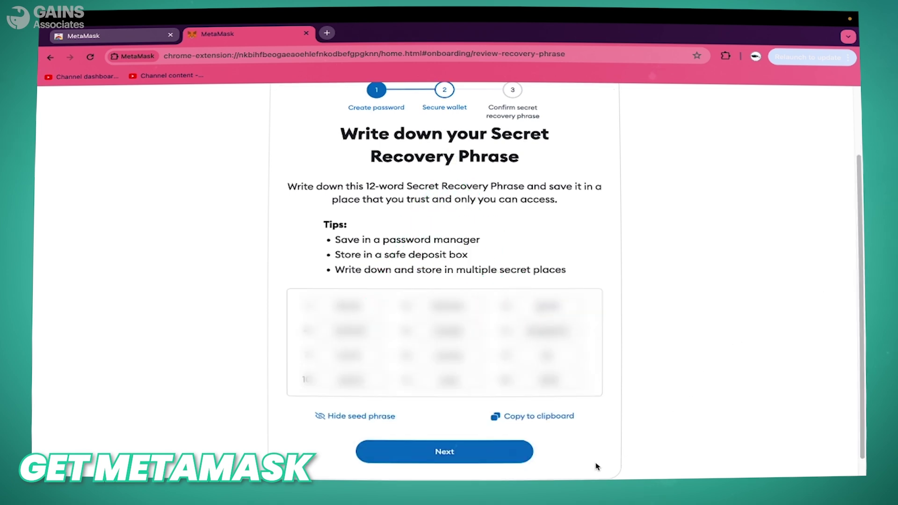
left_click(486, 457)
type(".........")
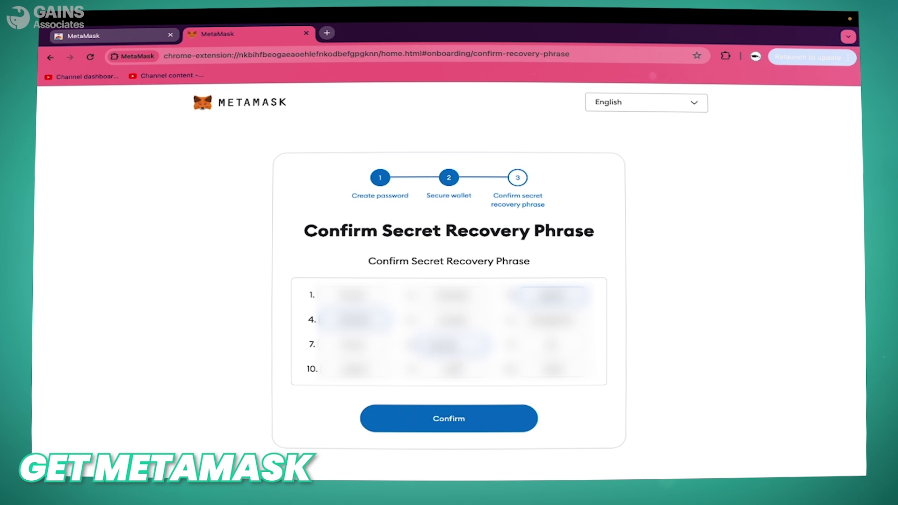
Confirm the recovery phrase, finish the install tips, and enable Enhanced Transaction Protection
left_click(467, 419)
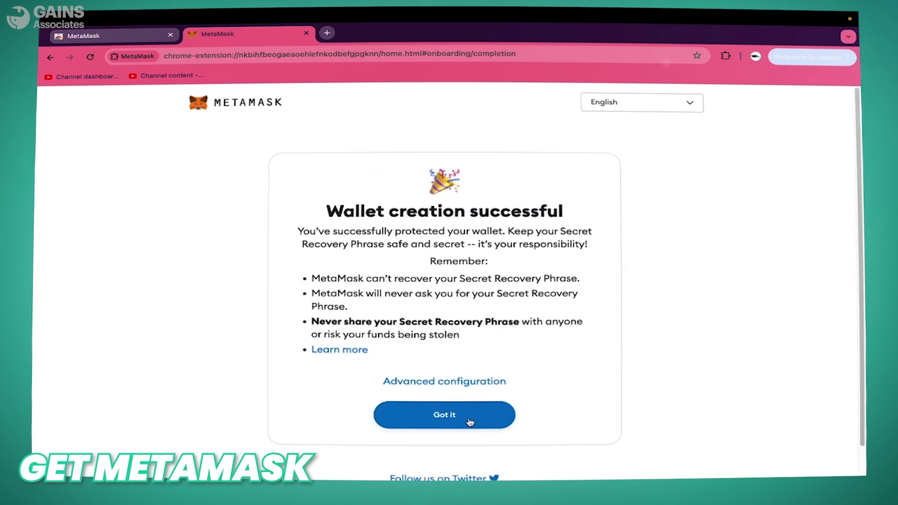
left_click(470, 423)
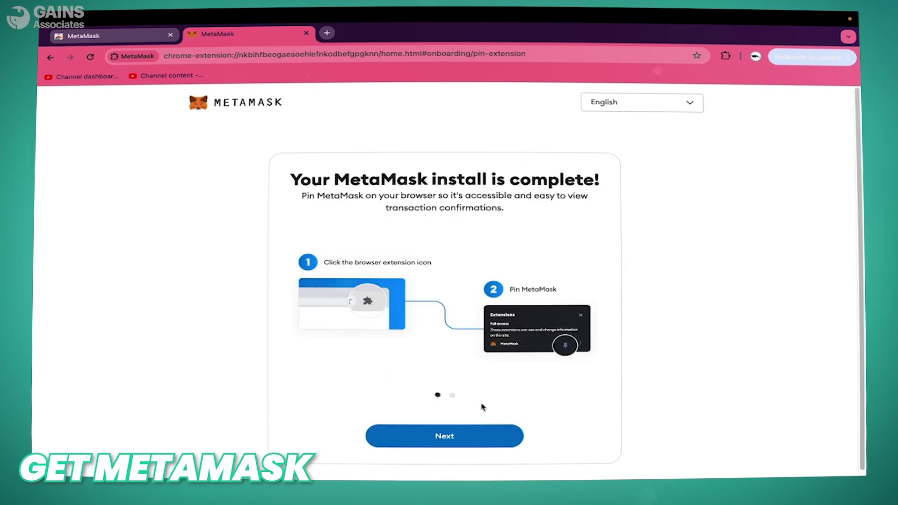
left_click(490, 442)
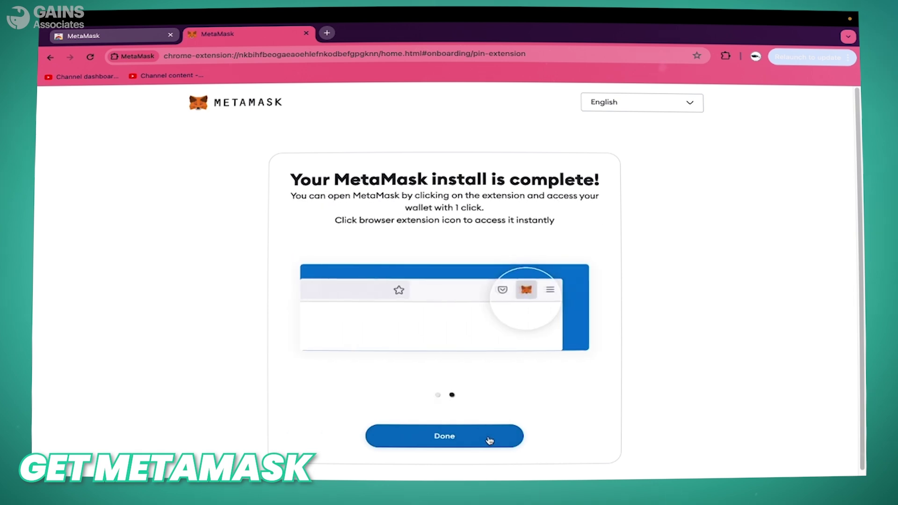
left_click(489, 440)
left_click(520, 300)
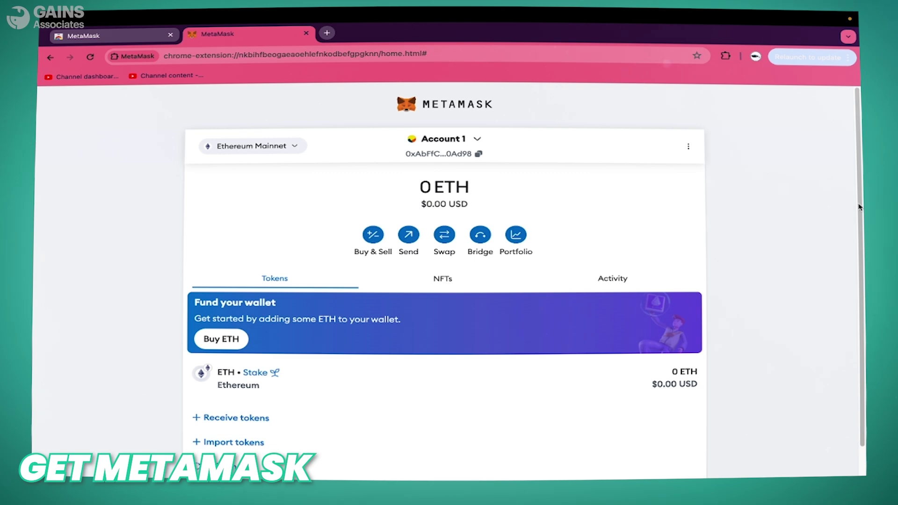
Pin MetaMask to the browser toolbar and open its wallet popup
scroll(859, 207, "down", 1)
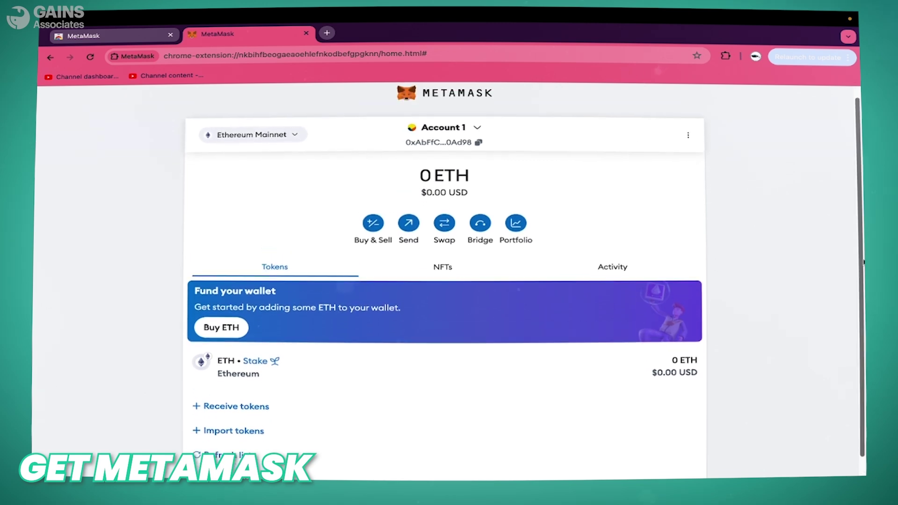
scroll(863, 262, "up", 1)
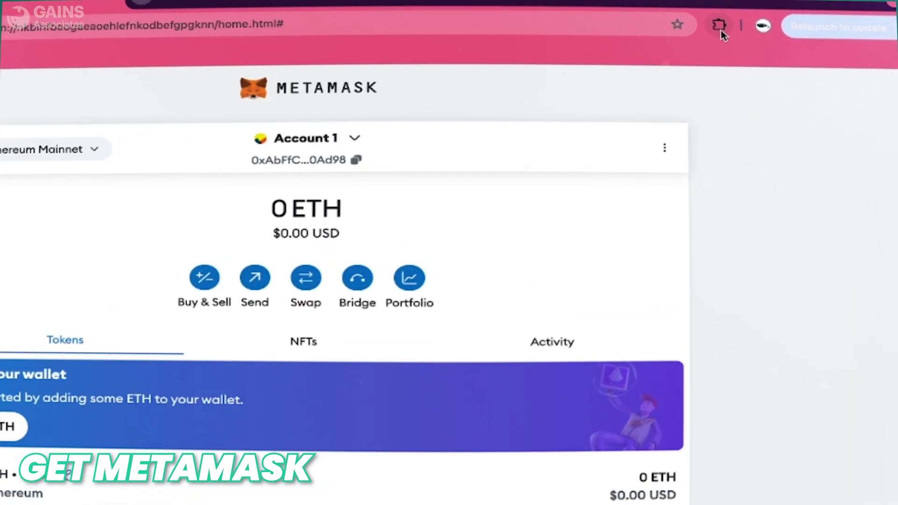
left_click(726, 56)
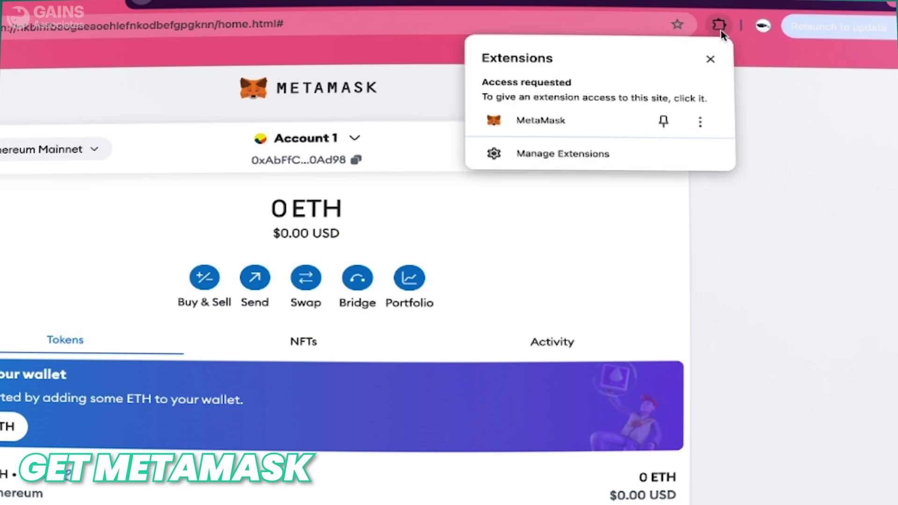
left_click(574, 122)
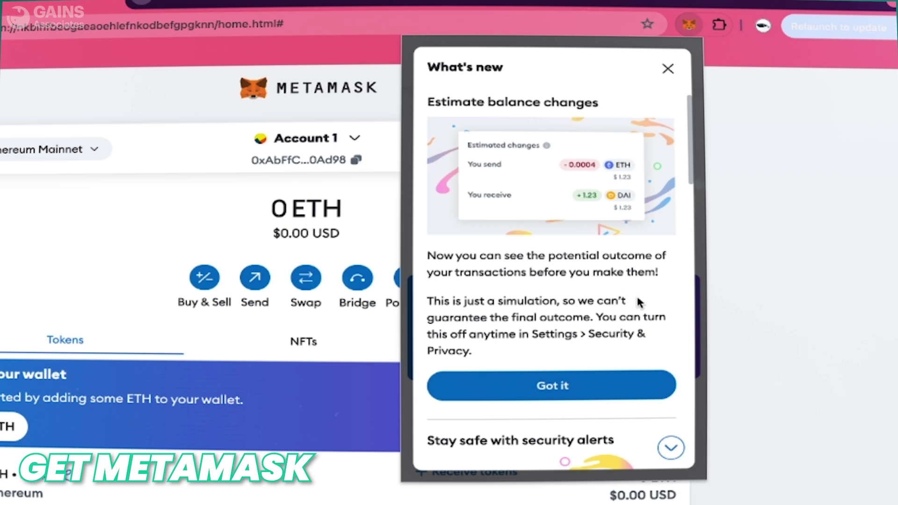
Dismiss the four What's new announcements and open MetaMask Portfolio in a new tab
left_click(610, 388)
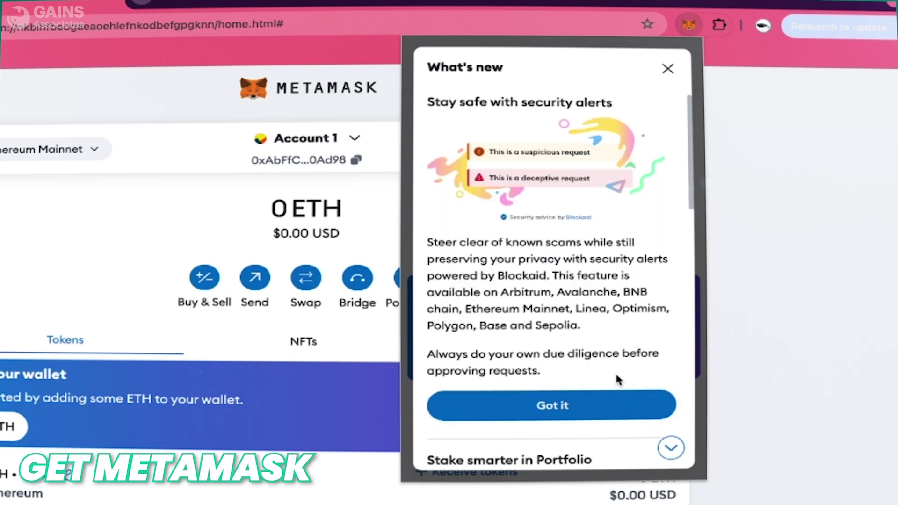
left_click(600, 411)
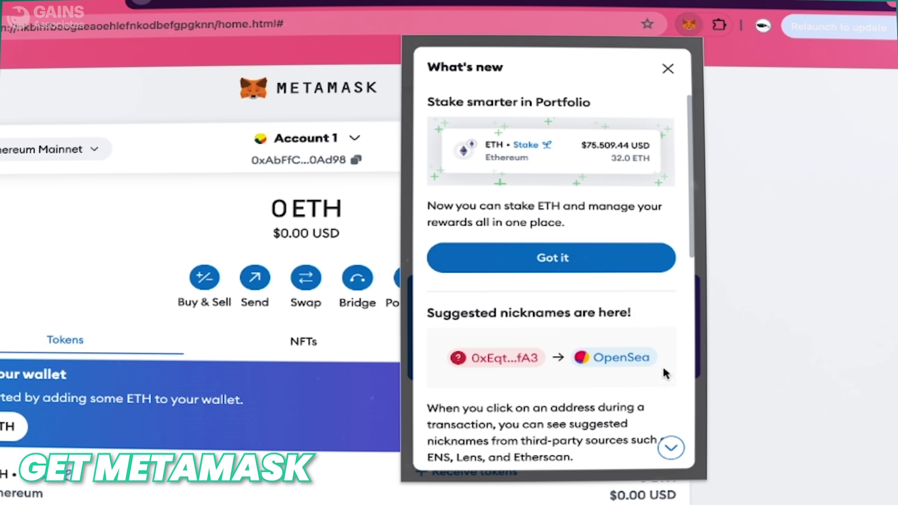
left_click(615, 266)
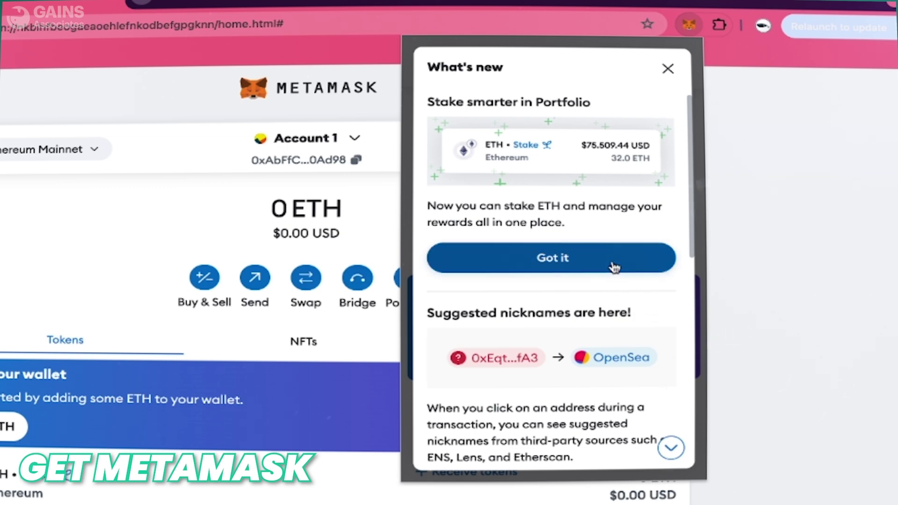
left_click(601, 344)
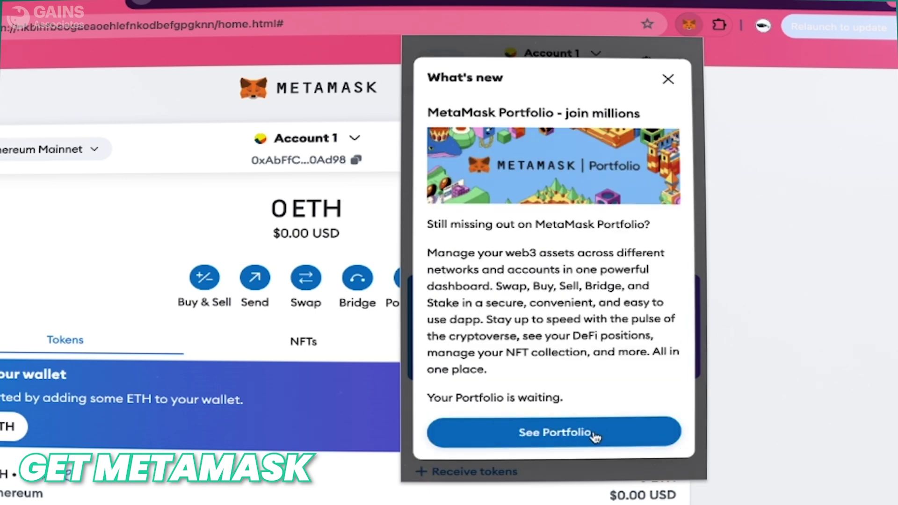
left_click(644, 438)
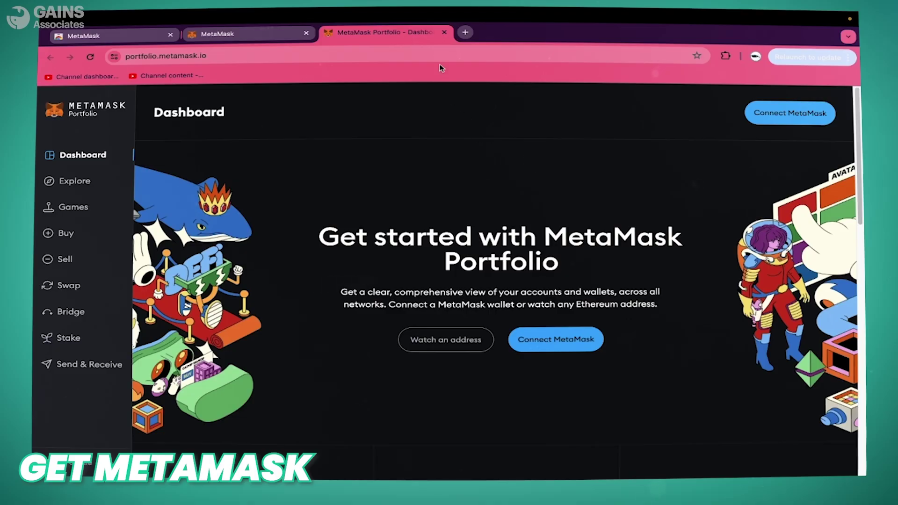
Close the Portfolio tab and open Portfolio's Buy page via Buy & Sell in MetaMask
left_click(444, 32)
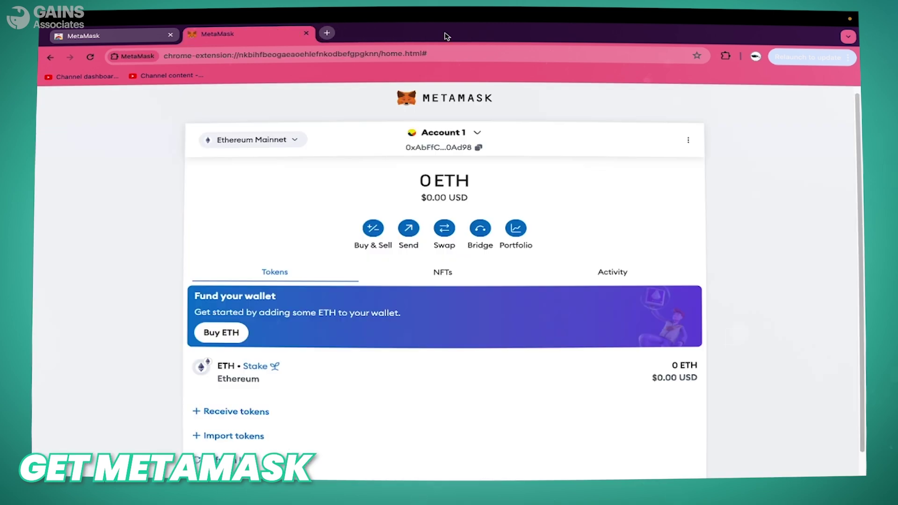
left_click(725, 56)
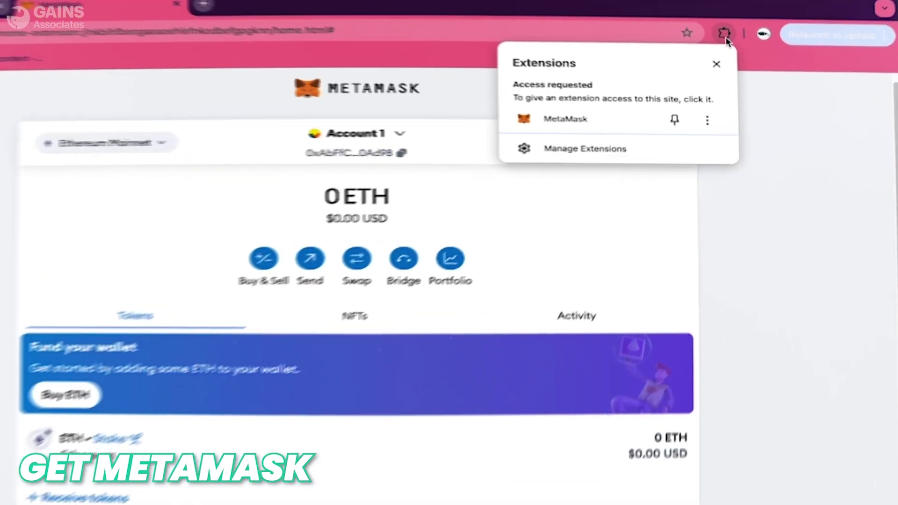
left_click(603, 121)
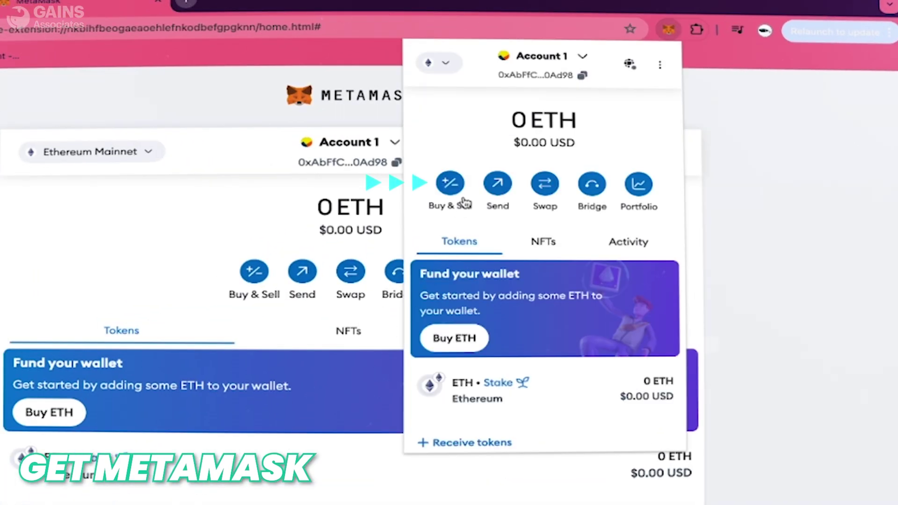
left_click(450, 184)
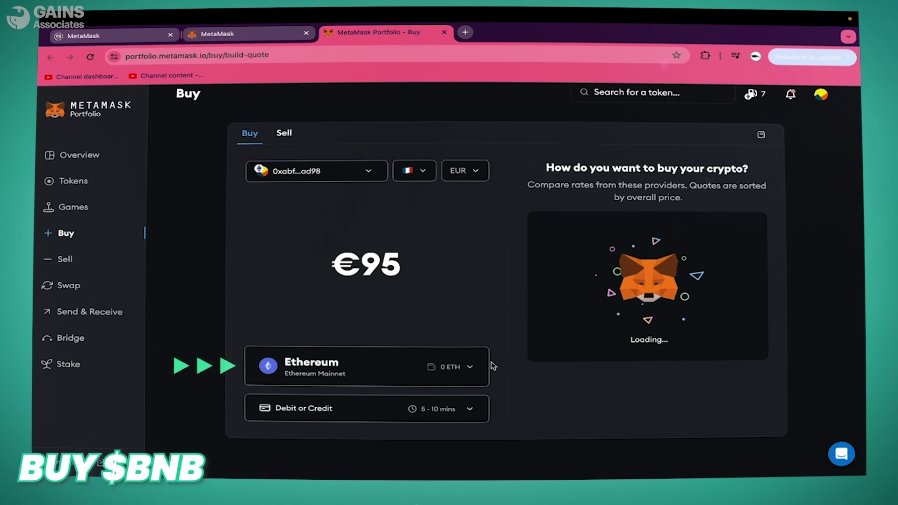
Change the token to buy to BNB on BNB Chain
left_click(474, 369)
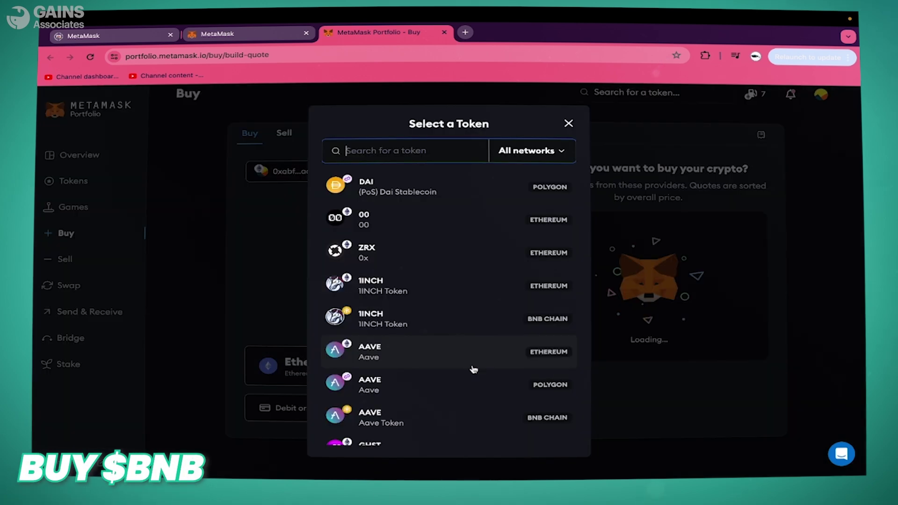
type("bnb")
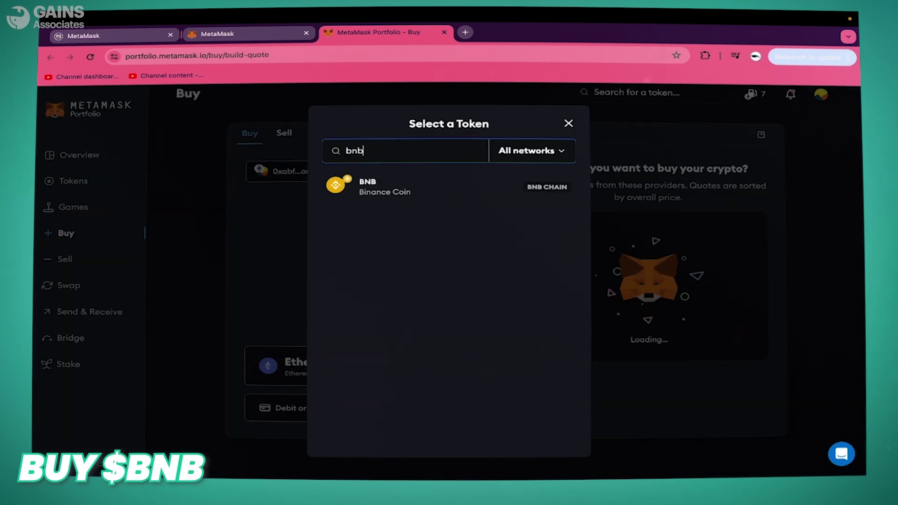
left_click(427, 188)
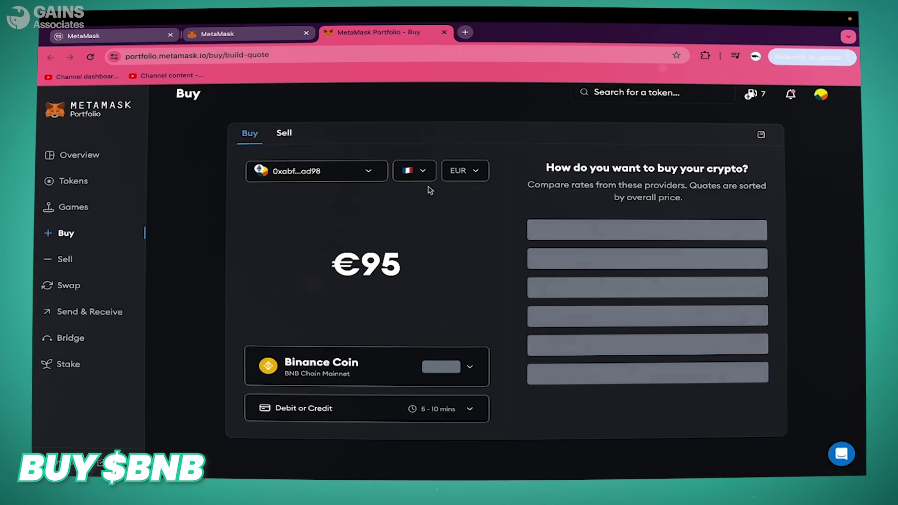
Set the purchase amount to €150 and proceed with the Unlimit quote
left_click(409, 267)
key("BackSpace")
key("BackSpace")
type("150")
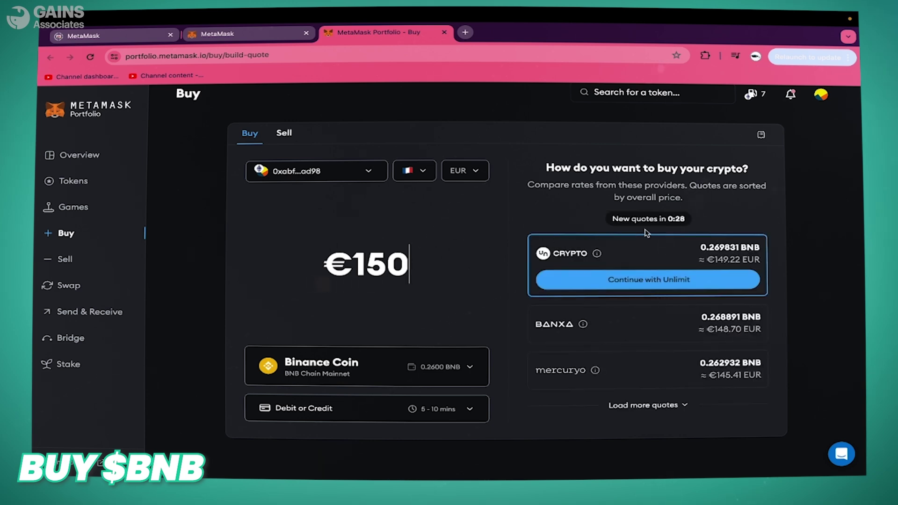
left_click(710, 284)
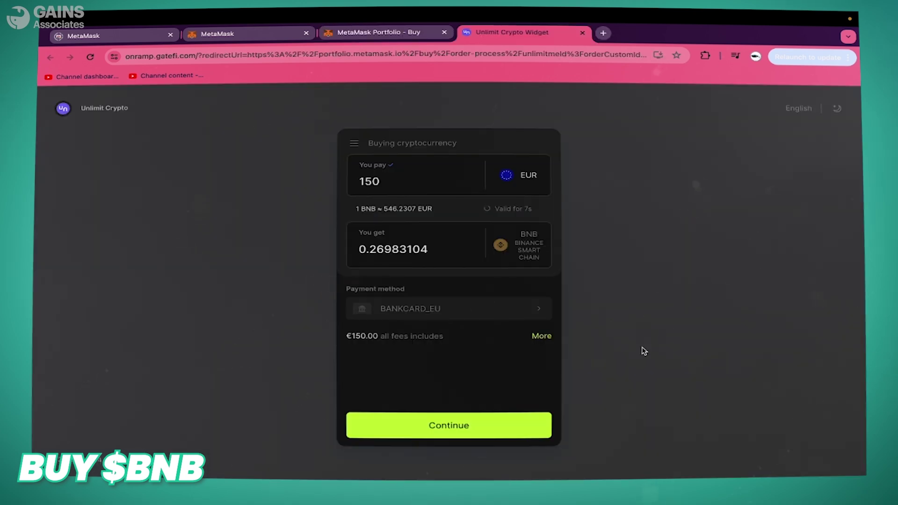
Enter the email address, accept both terms, submit the emailed code, and start adding a card
left_click(515, 429)
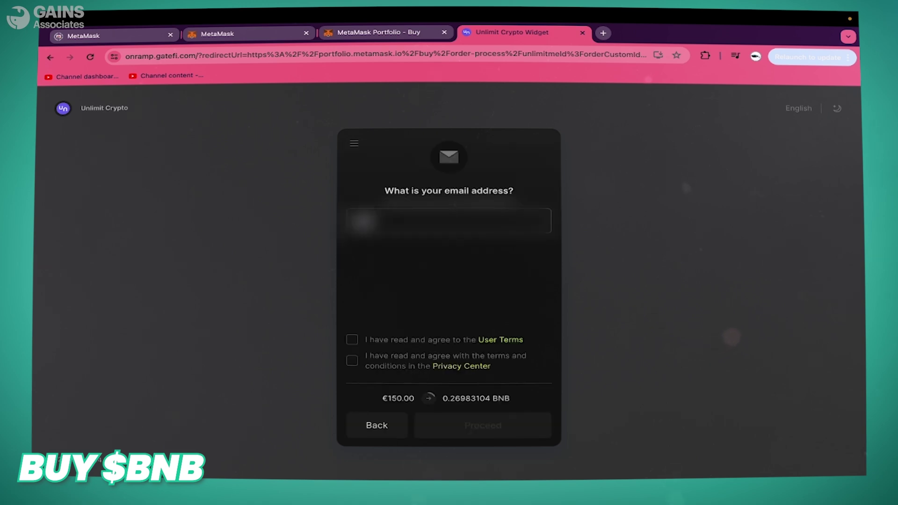
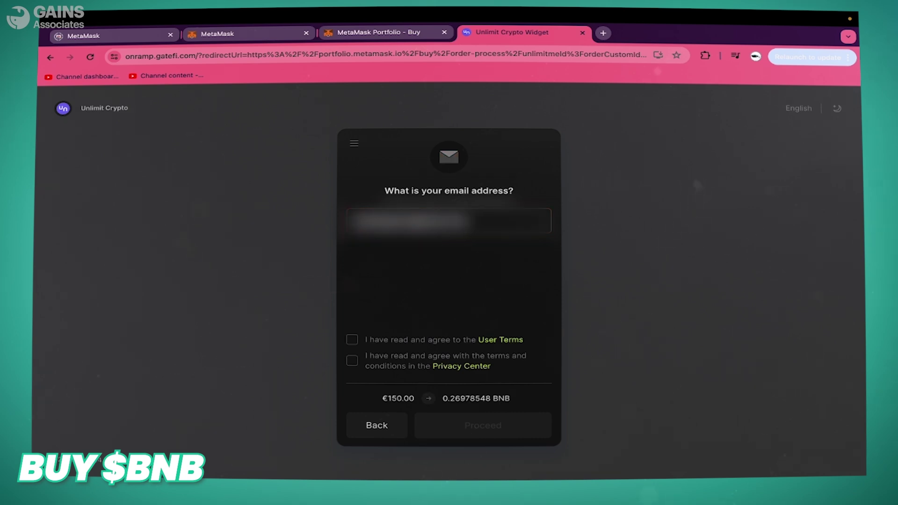
left_click(355, 344)
left_click(352, 362)
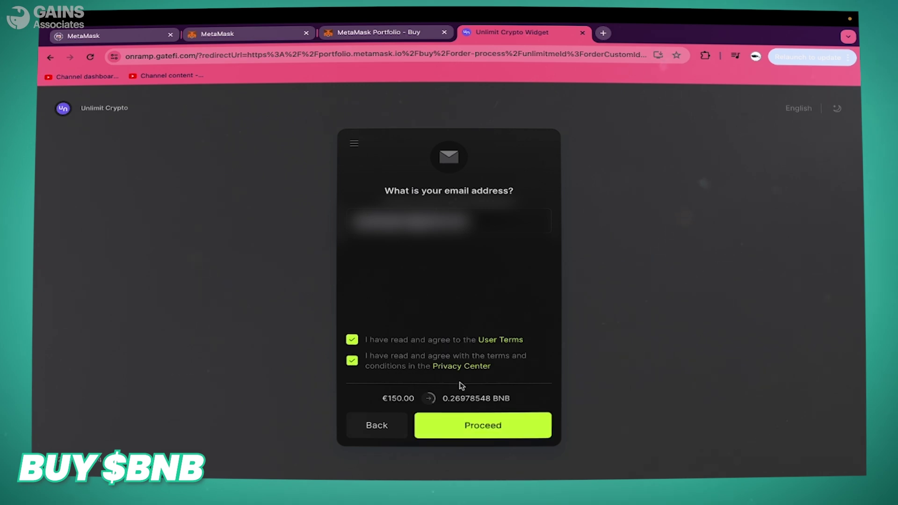
left_click(528, 435)
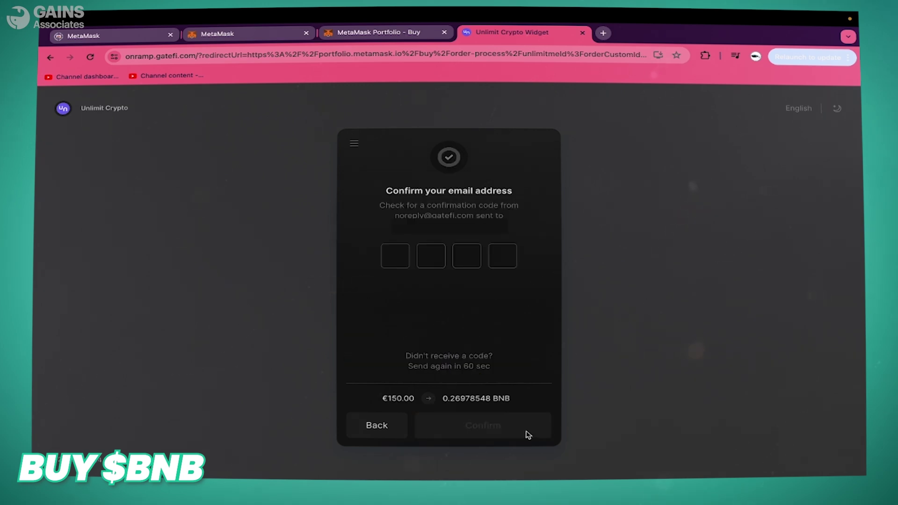
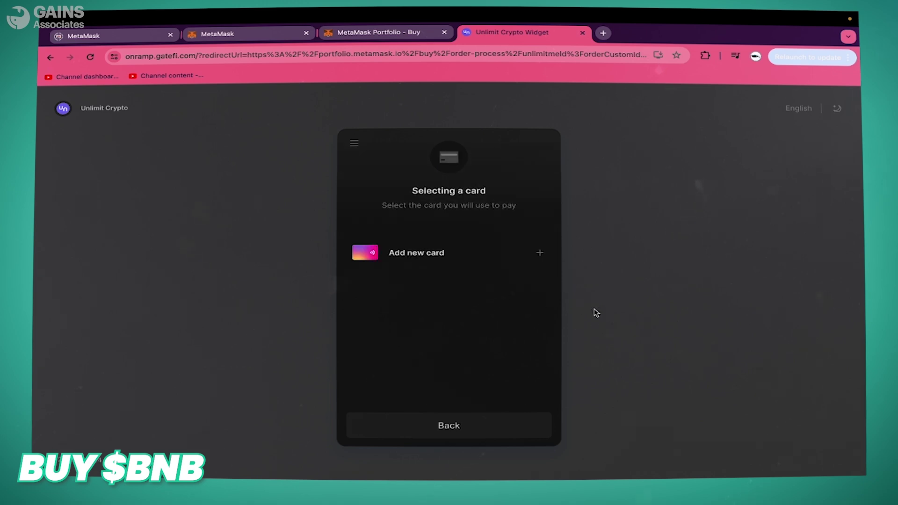
left_click(513, 251)
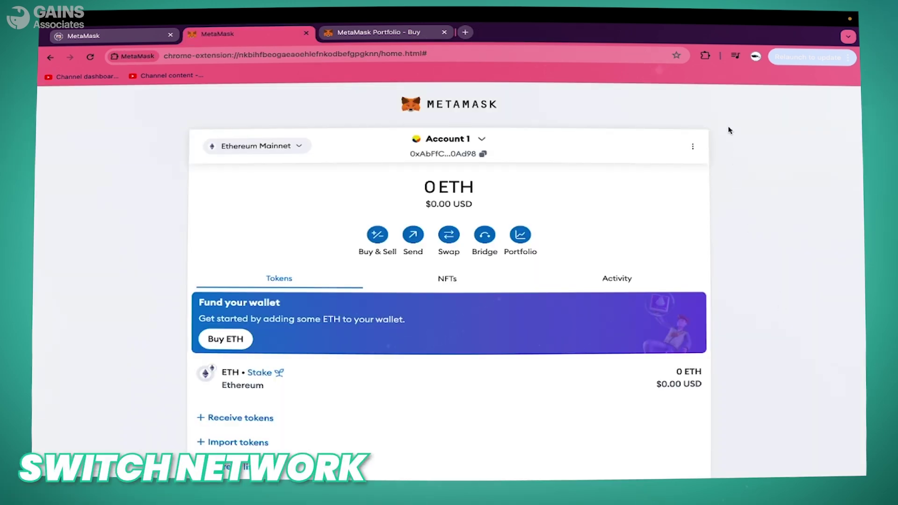
Add BNB Chain from MetaMask's popular networks and switch to it, showing 0.26 BNB
left_click(706, 57)
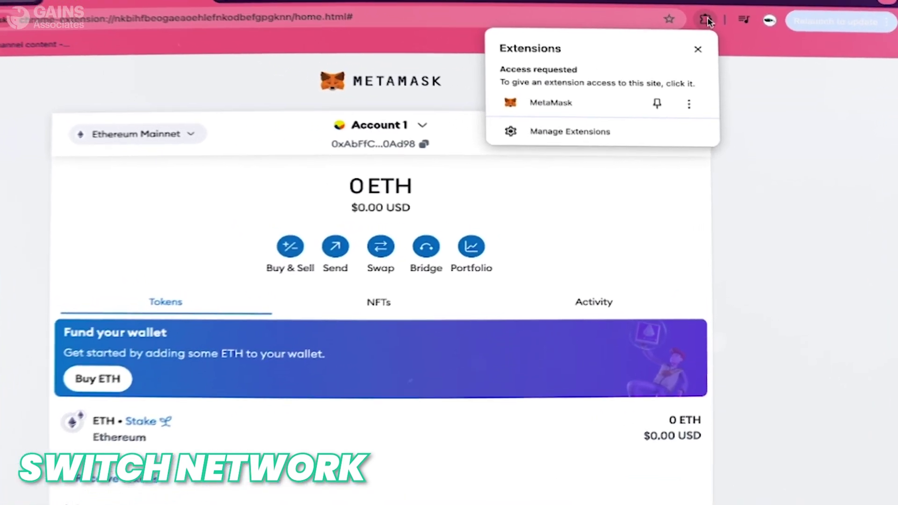
left_click(591, 96)
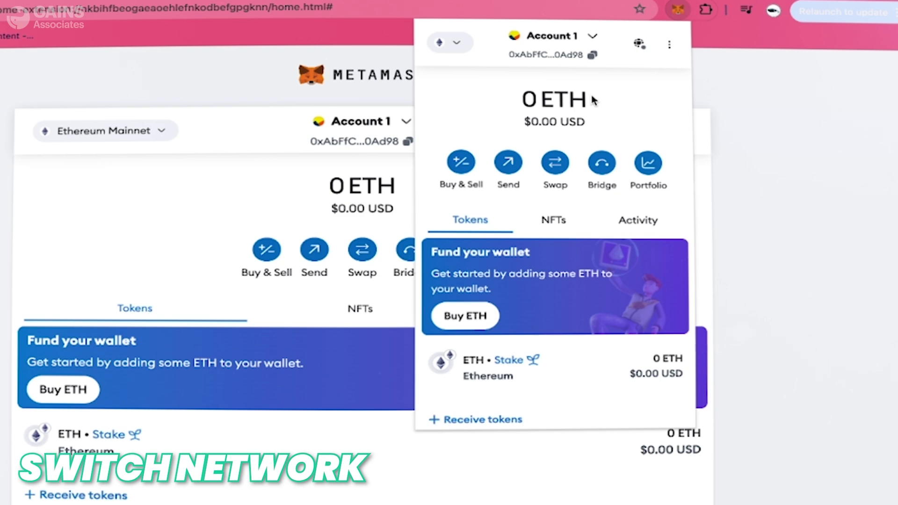
left_click(459, 50)
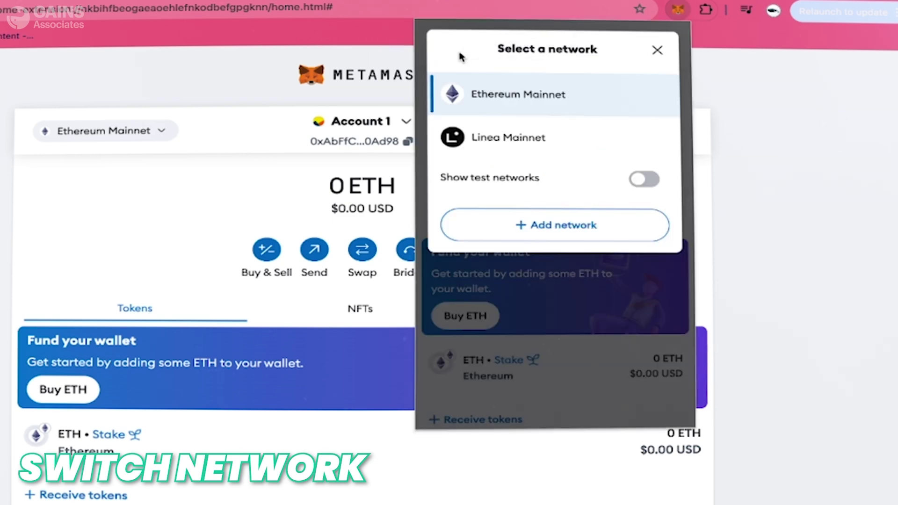
left_click(506, 223)
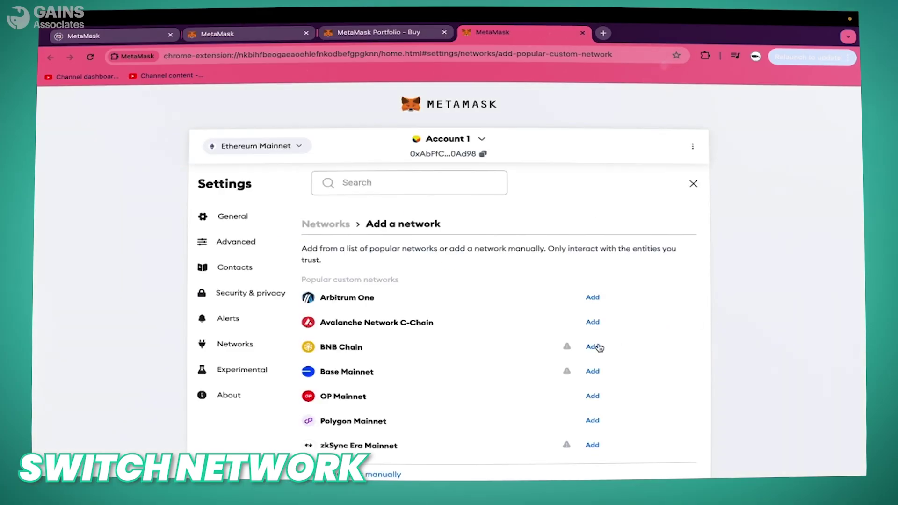
left_click(594, 348)
left_click(511, 414)
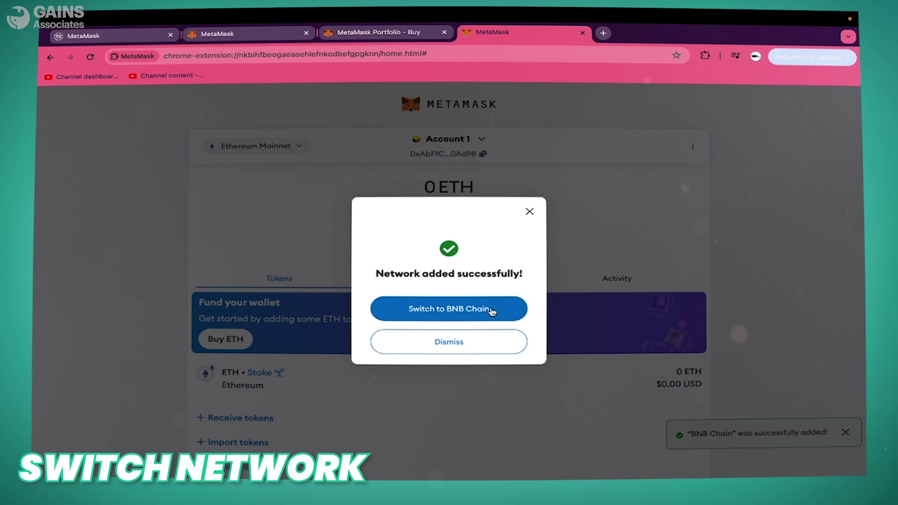
left_click(489, 308)
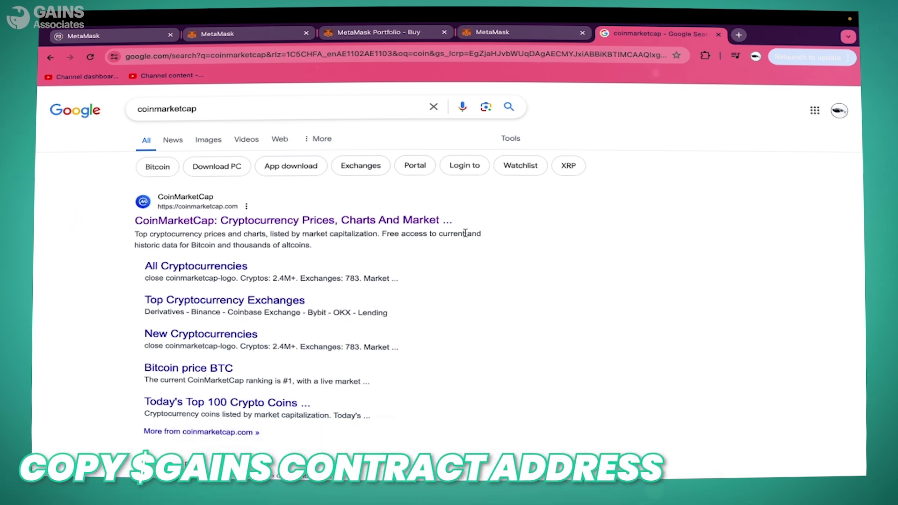
On CoinMarketCap, search for 'gains' and open the Gains (GAINS) coin page
left_click(415, 216)
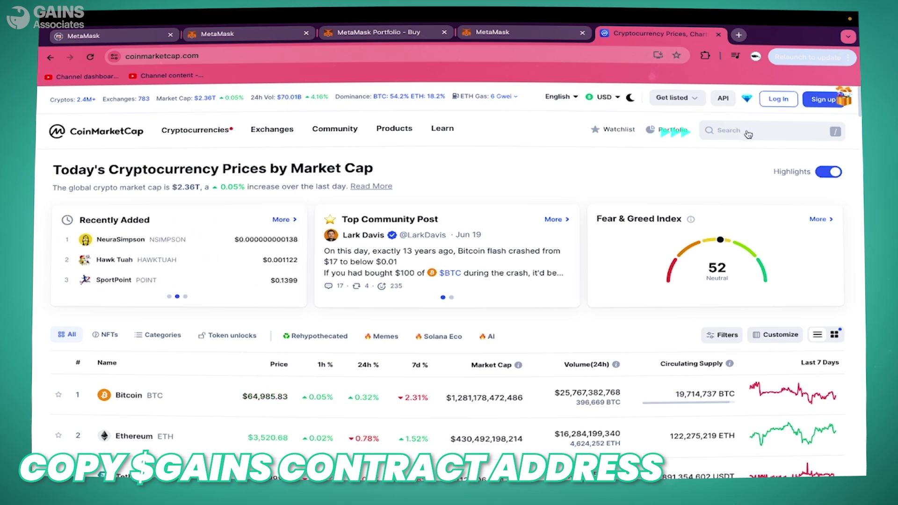
left_click(748, 133)
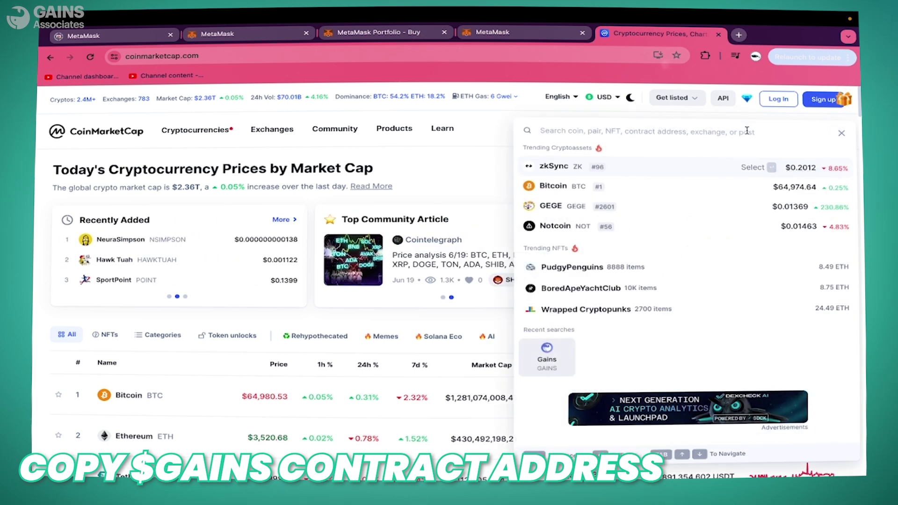
type("gains")
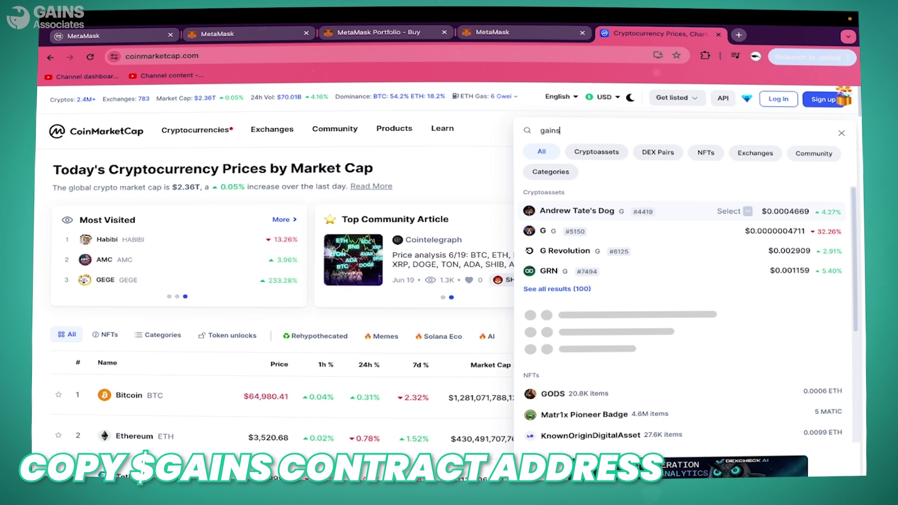
left_click(657, 218)
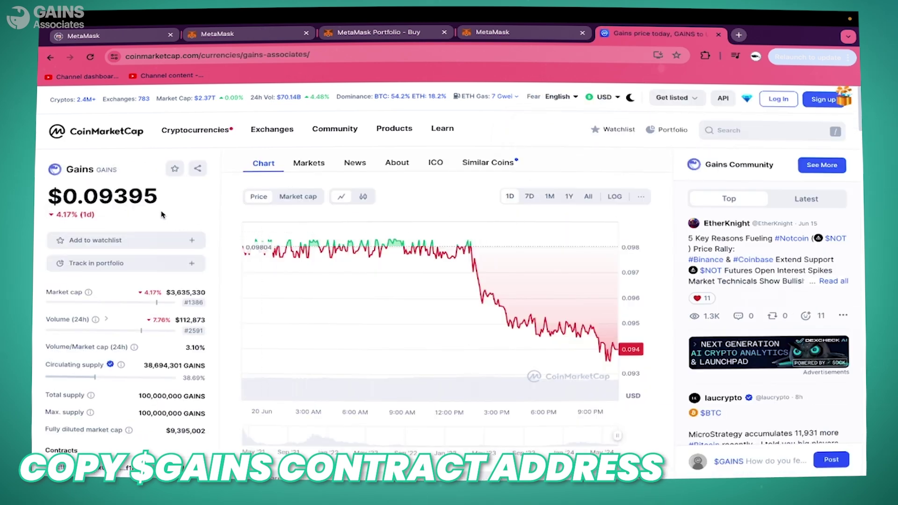
Copy the Gains BNB Smart Chain (BEP20) contract address from the Contracts list
scroll(161, 215, "down", 5)
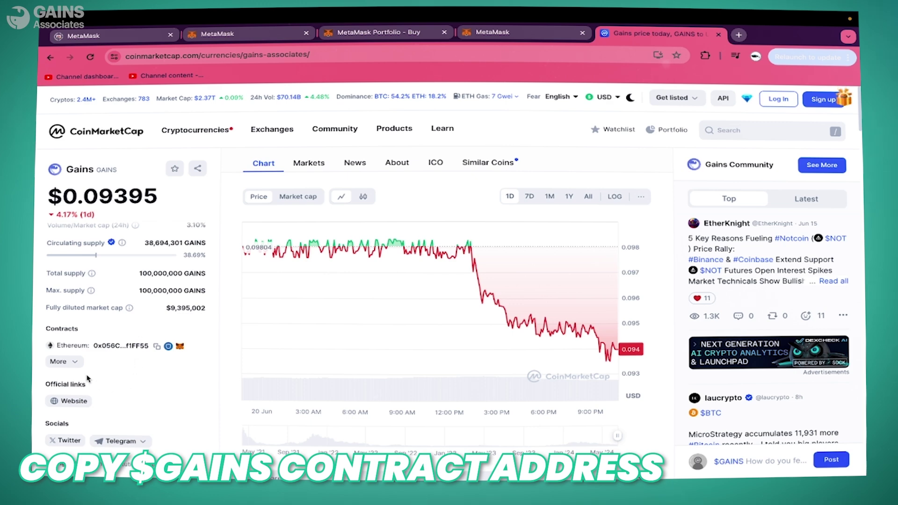
left_click(76, 366)
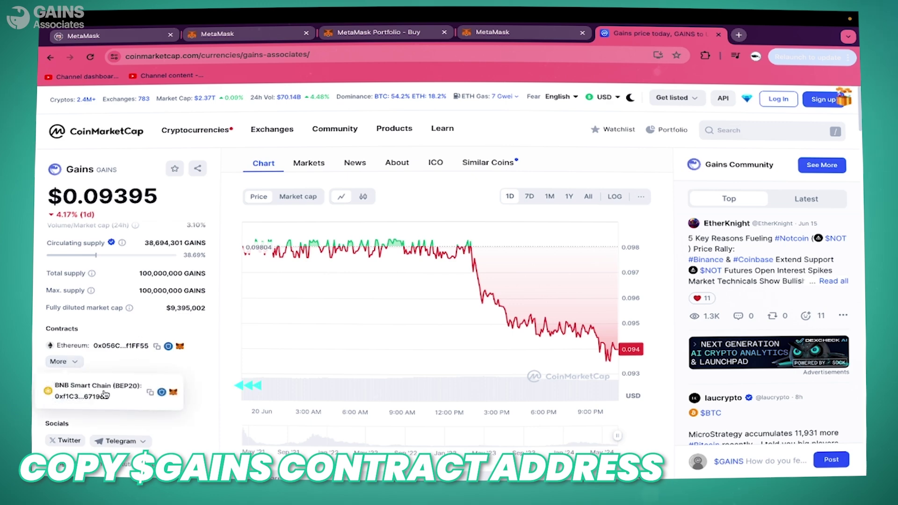
left_click(151, 393)
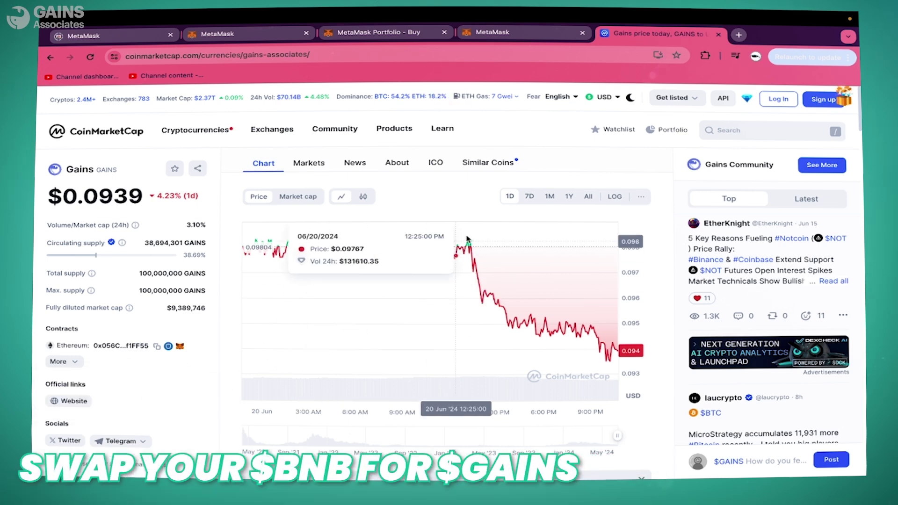
In MetaMask Swap, pick GAINS as the token to receive using the pasted contract address
left_click(705, 57)
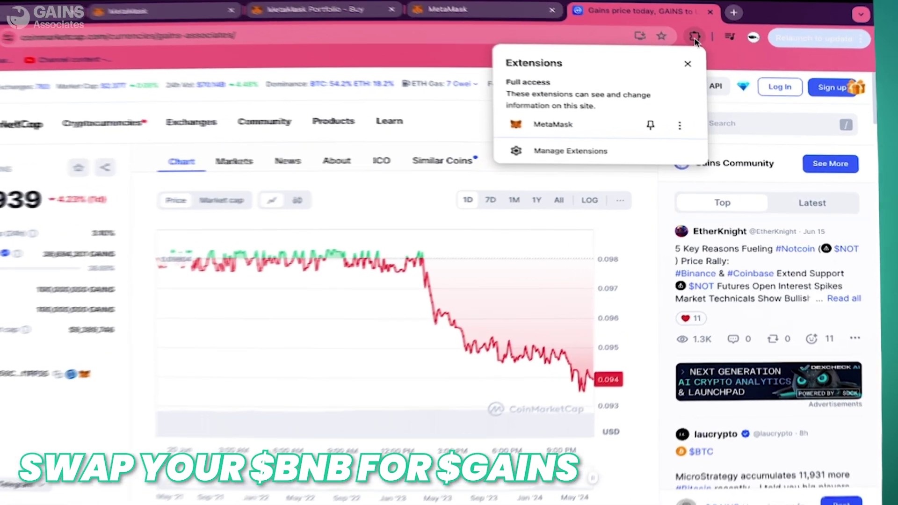
left_click(618, 132)
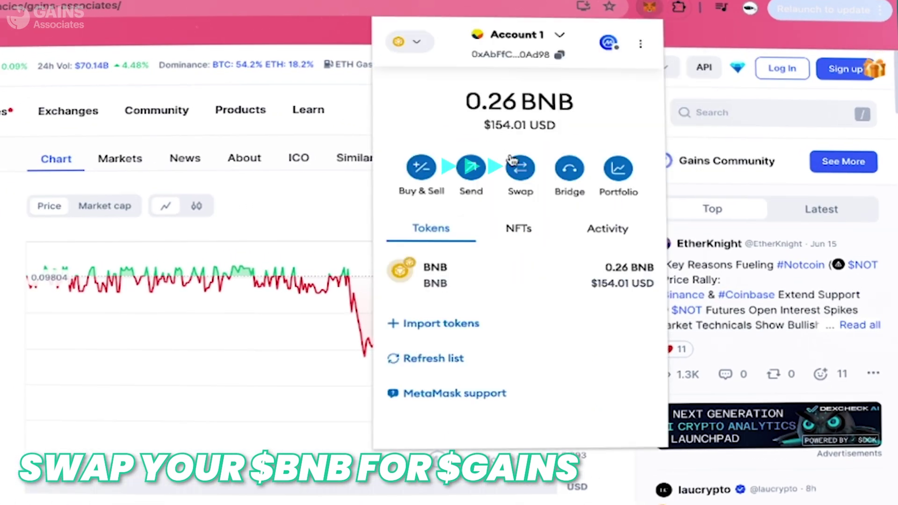
left_click(530, 175)
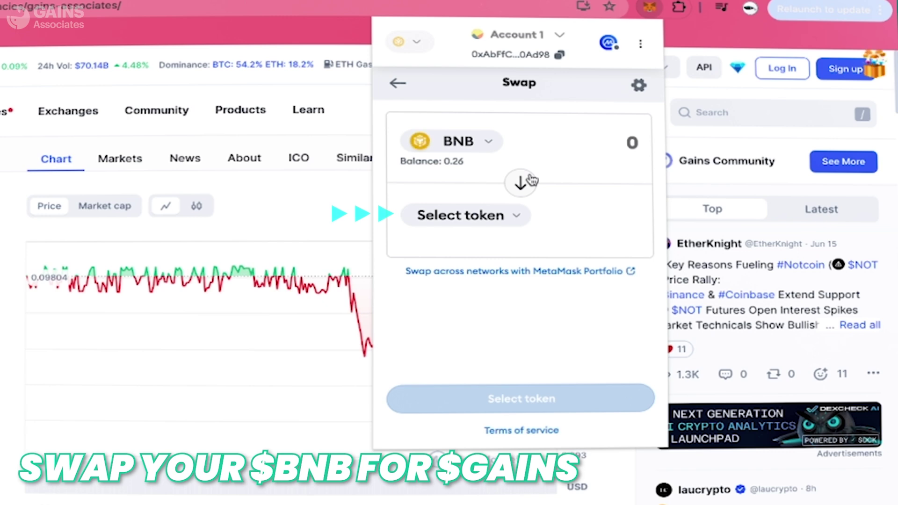
left_click(519, 215)
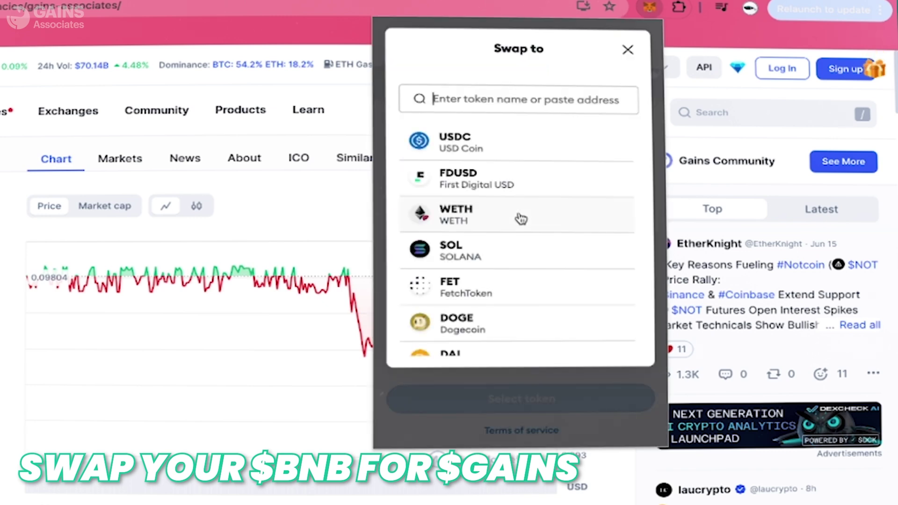
key("ctrl+v")
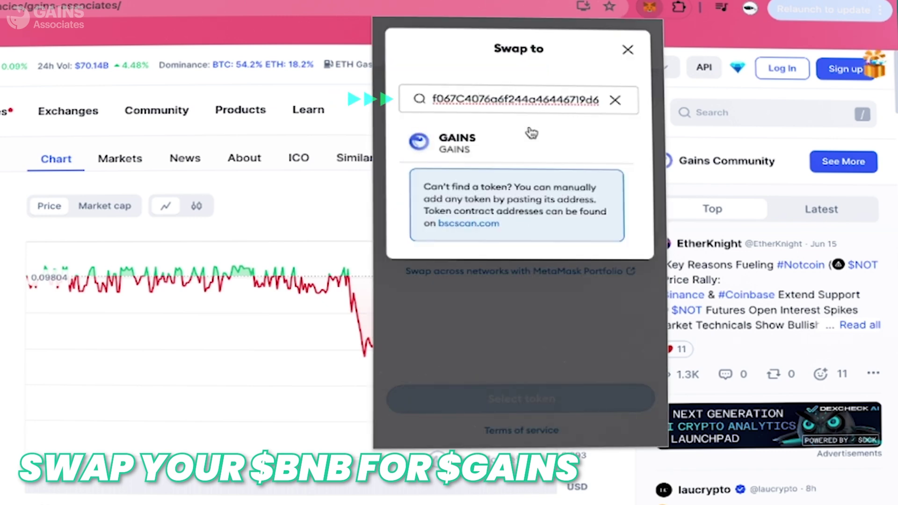
left_click(531, 135)
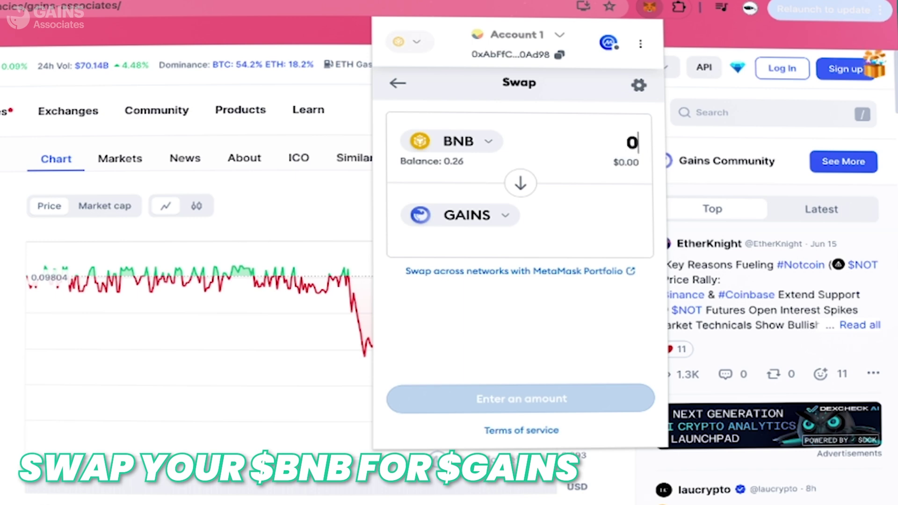
Swap 0.2 BNB for the quoted 1278.2607 GAINS and close the completion screen
type("0.2")
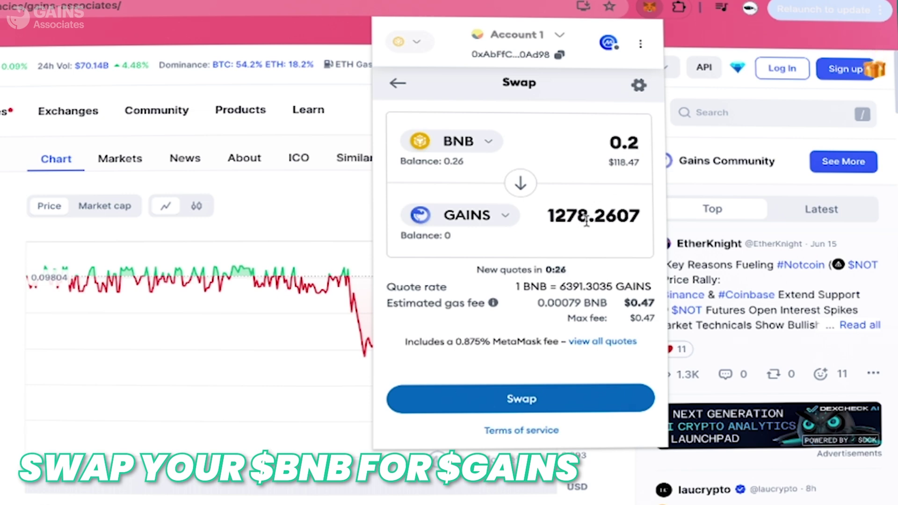
double_click(587, 220)
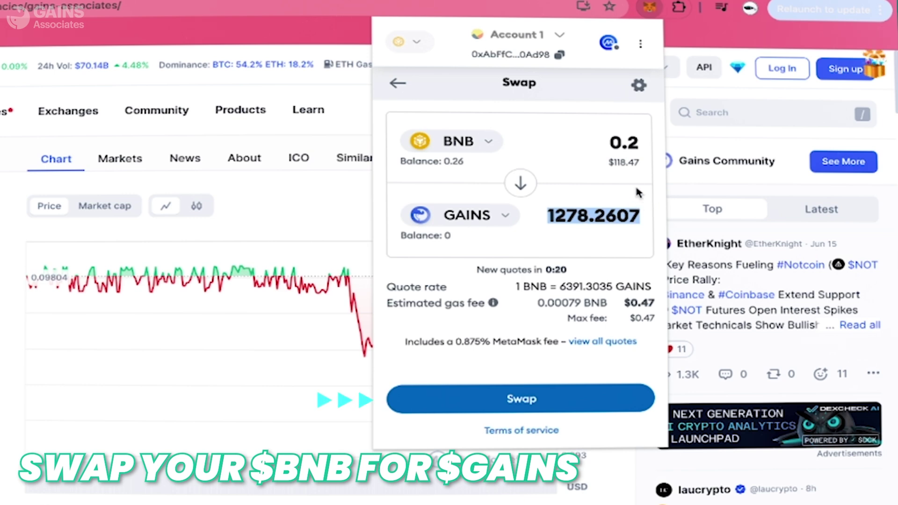
left_click(578, 402)
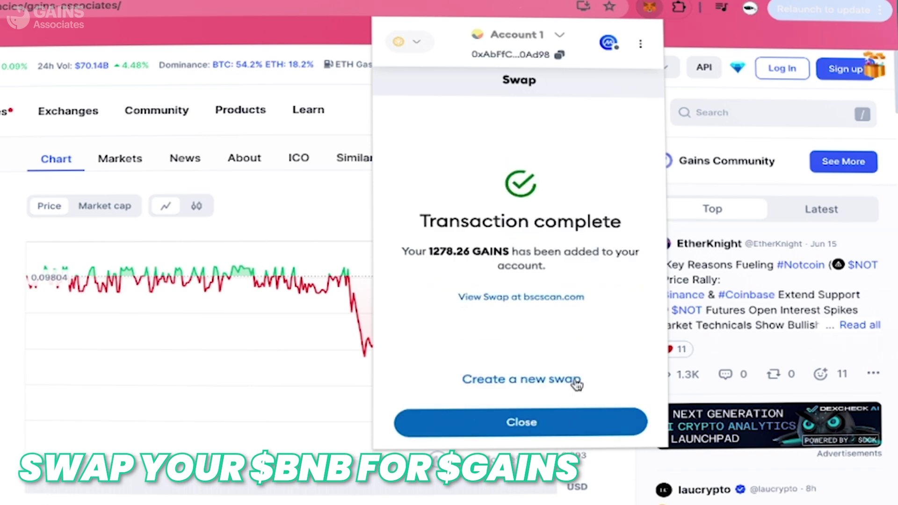
left_click(551, 421)
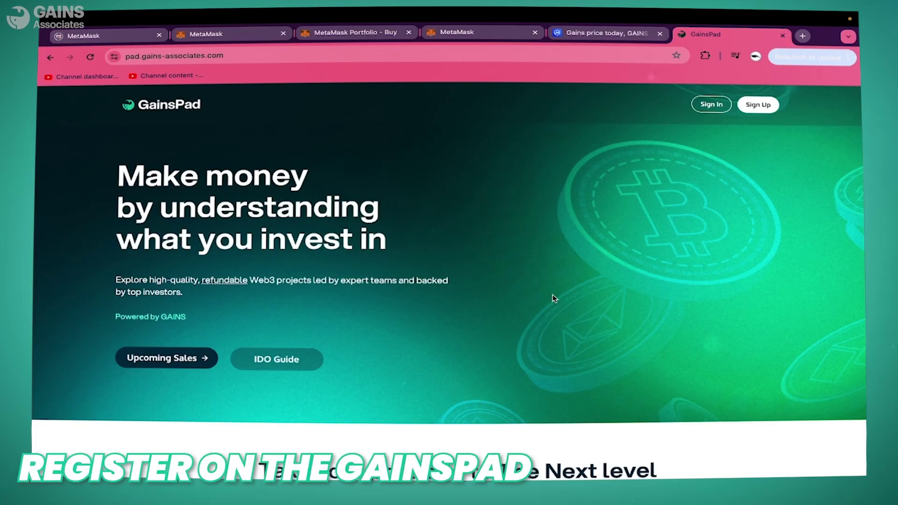
Create a GainsPad account and step through the tour to its Funded Projects step and finish
left_click(758, 105)
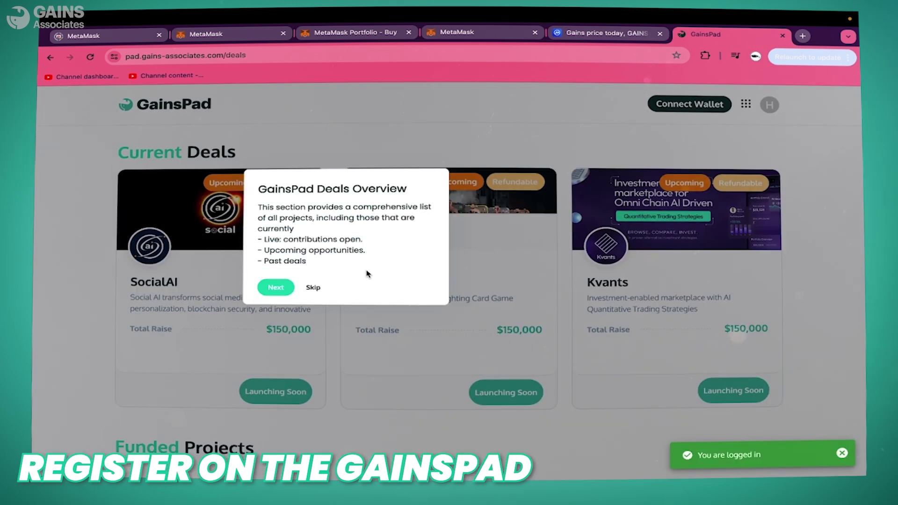
left_click(278, 288)
left_click(262, 463)
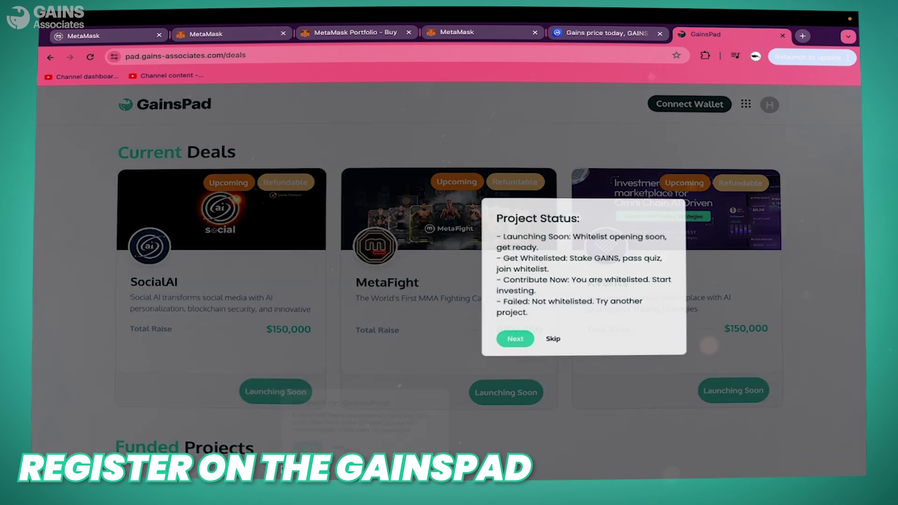
left_click(532, 343)
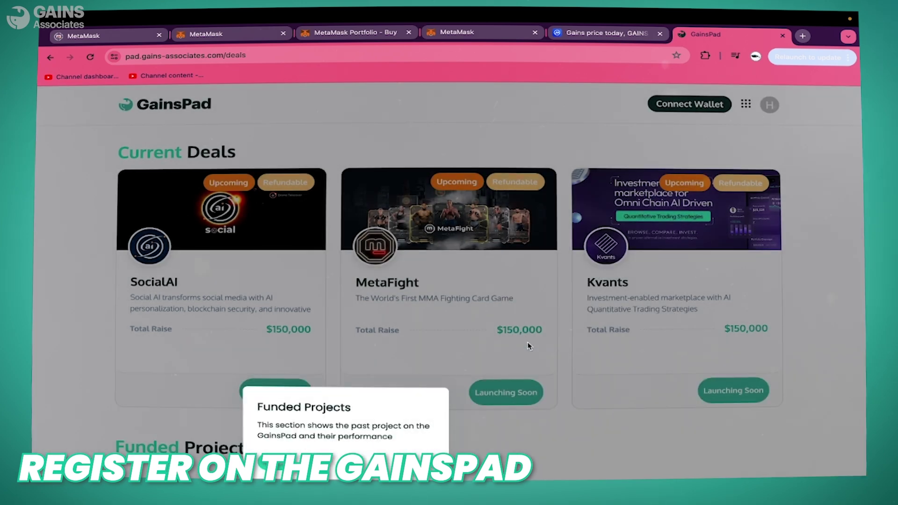
left_click(279, 473)
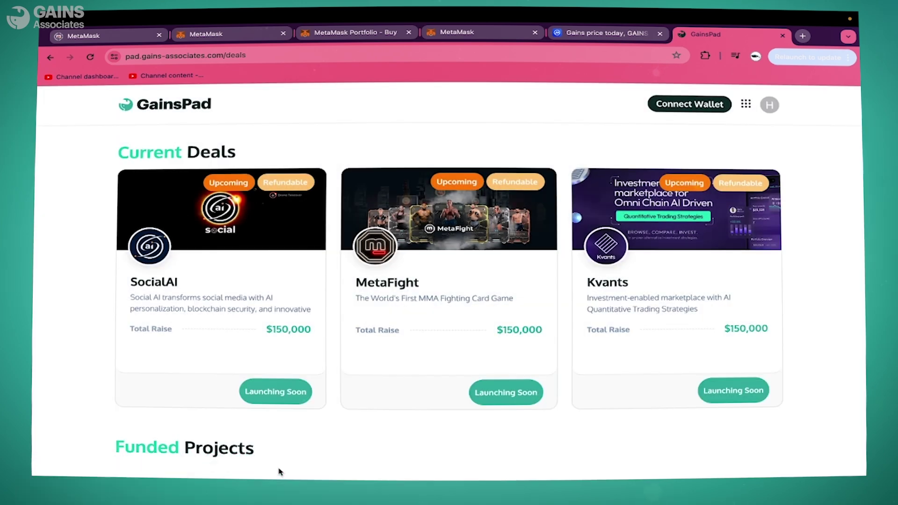
Connect MetaMask to GainsPad, grant account-view permission, and sign the login message
left_click(700, 108)
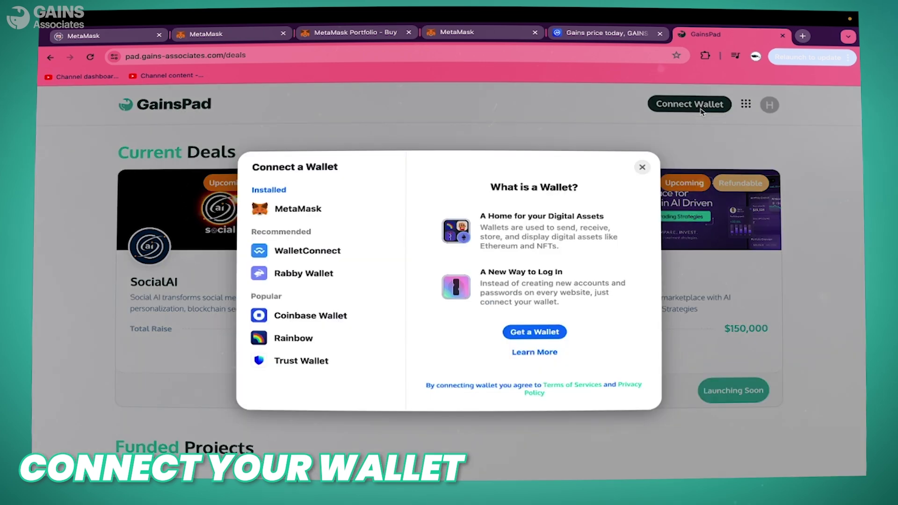
left_click(344, 220)
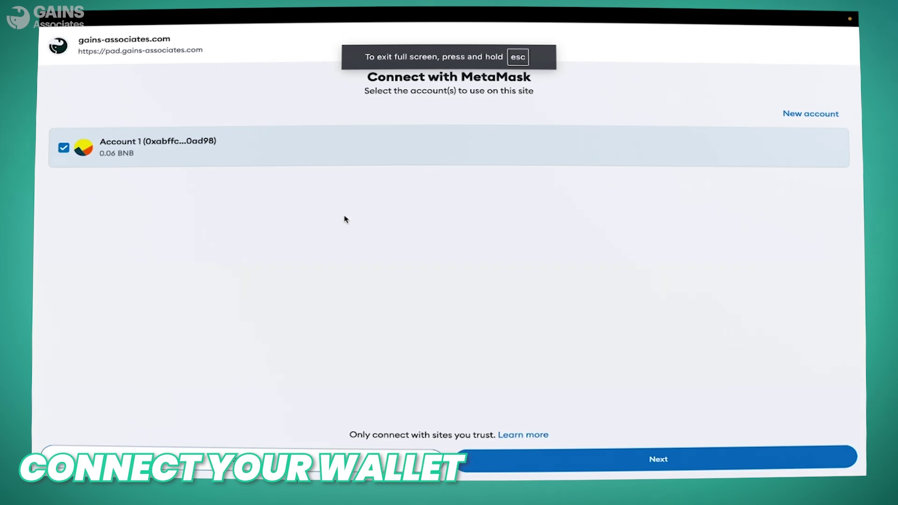
left_click(684, 466)
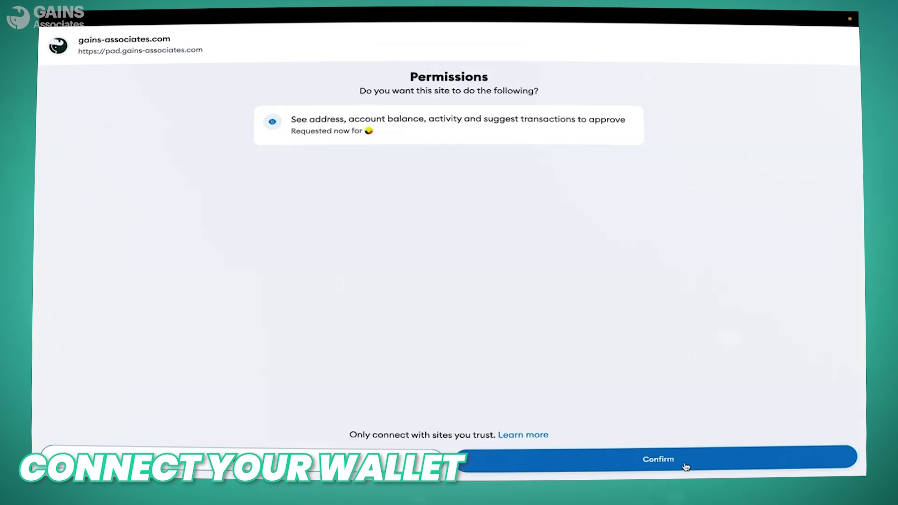
left_click(686, 467)
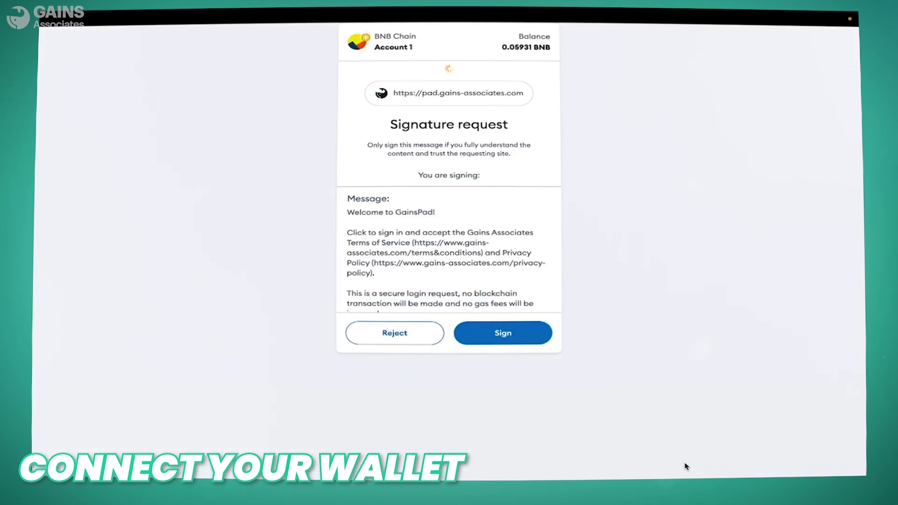
left_click(525, 334)
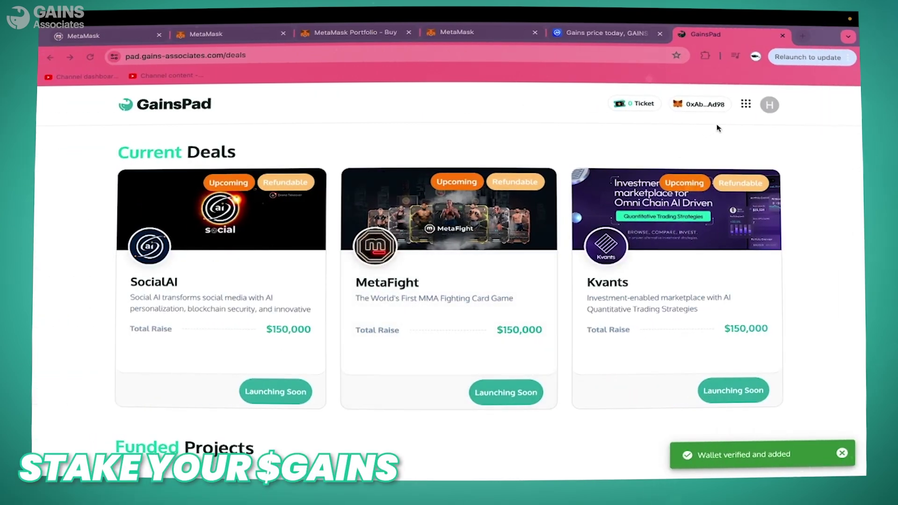
From the profile's Staking page, stake 1000 GAINS locked 12 months on Binance
left_click(770, 108)
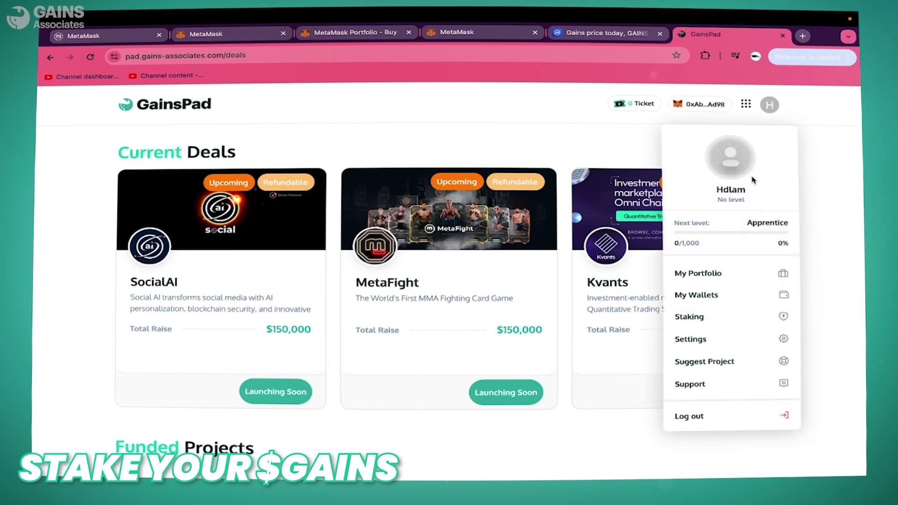
left_click(706, 316)
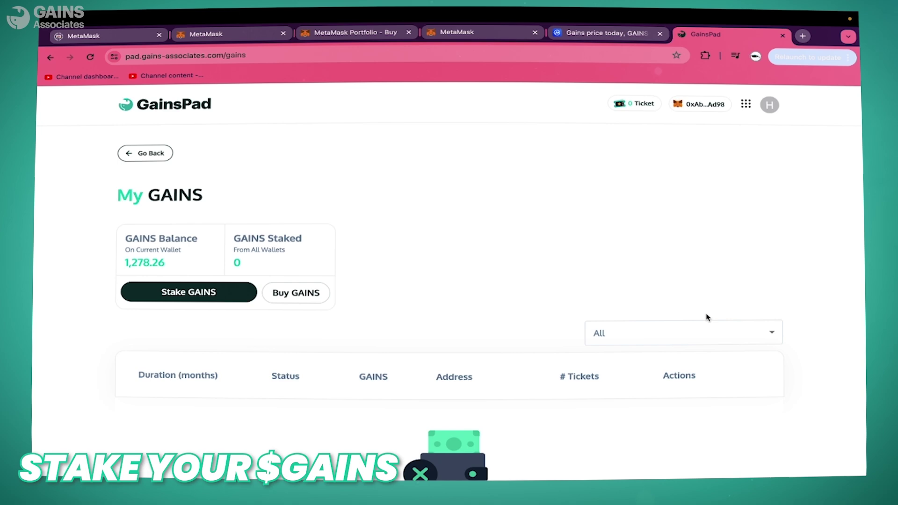
left_click(224, 295)
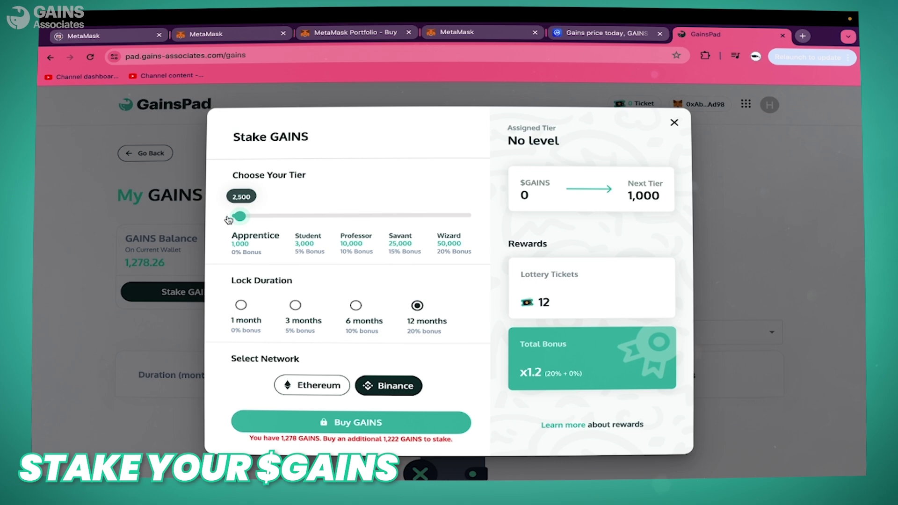
left_click_drag(228, 220, 236, 217)
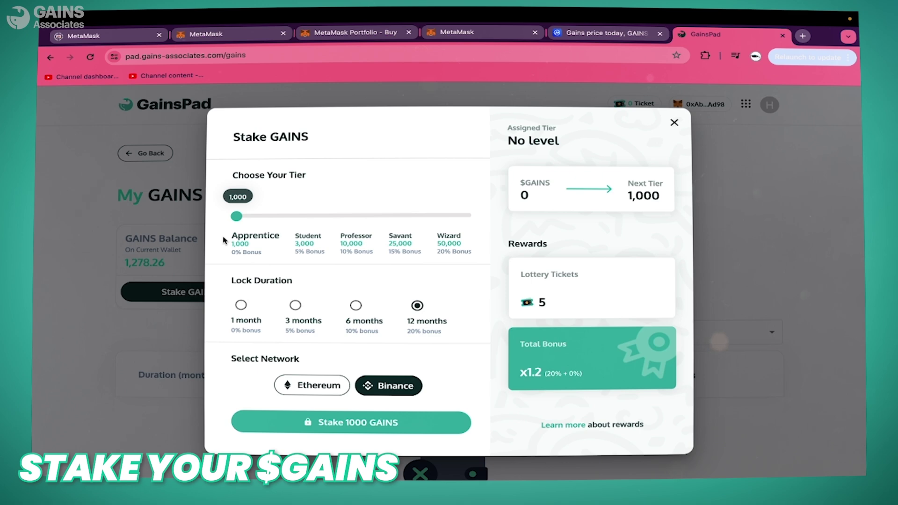
left_click(296, 306)
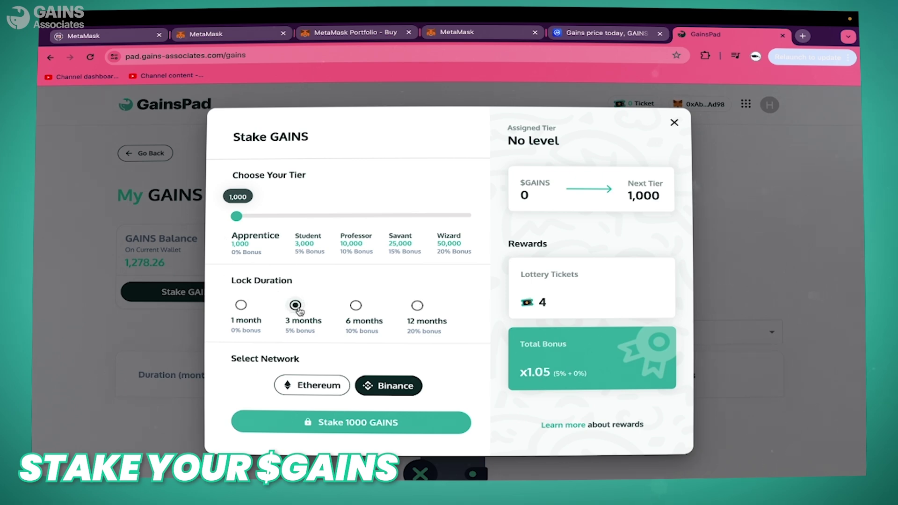
left_click(418, 306)
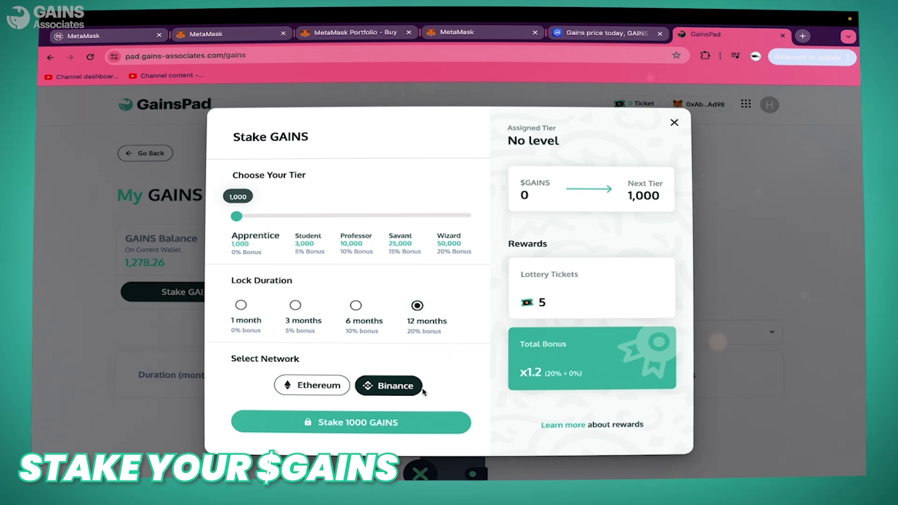
left_click(417, 421)
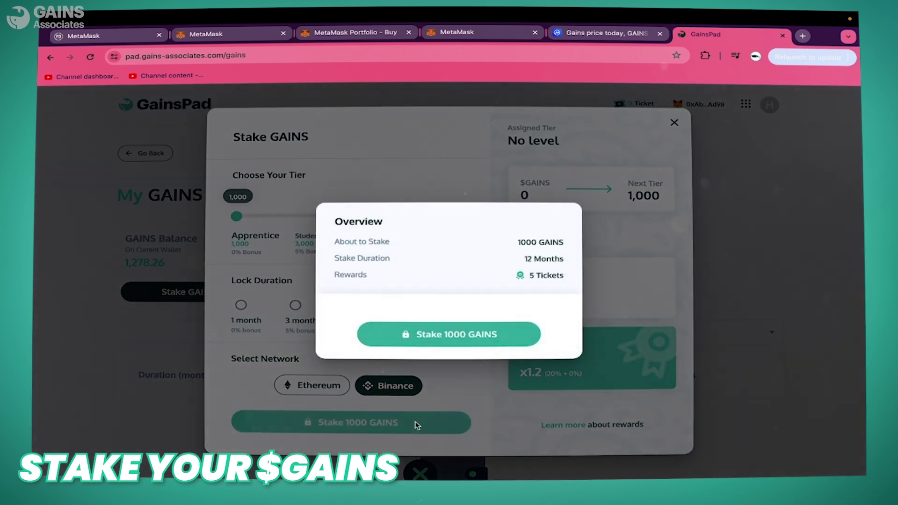
Confirm the 1000 GAINS stake, approve its spending cap and confirm the transaction in MetaMask
left_click(519, 335)
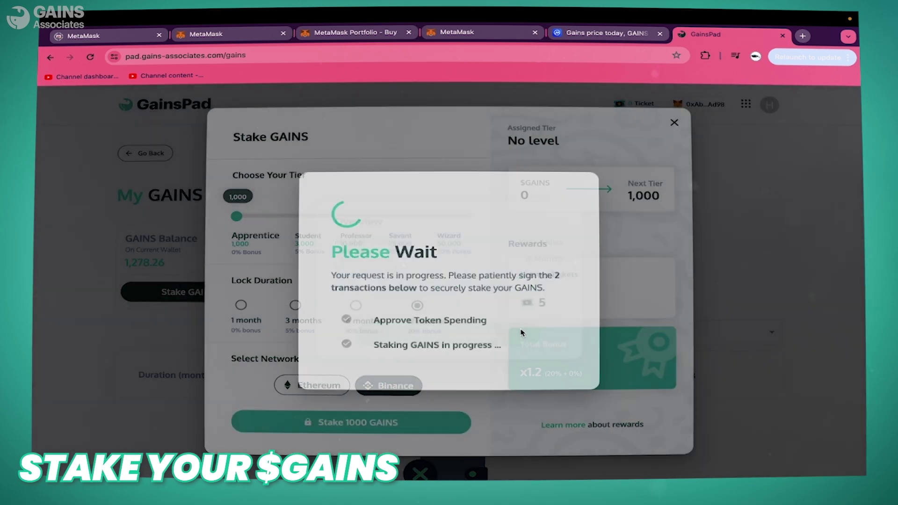
left_click(525, 392)
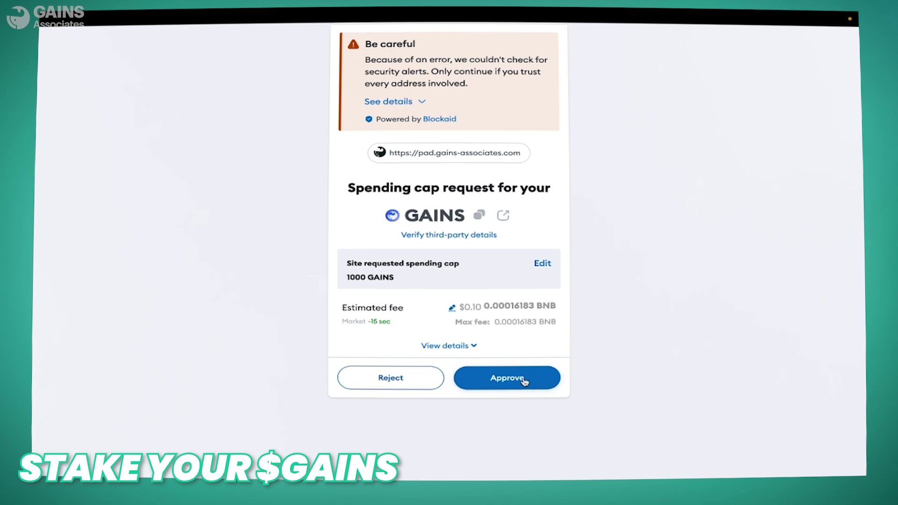
left_click(524, 380)
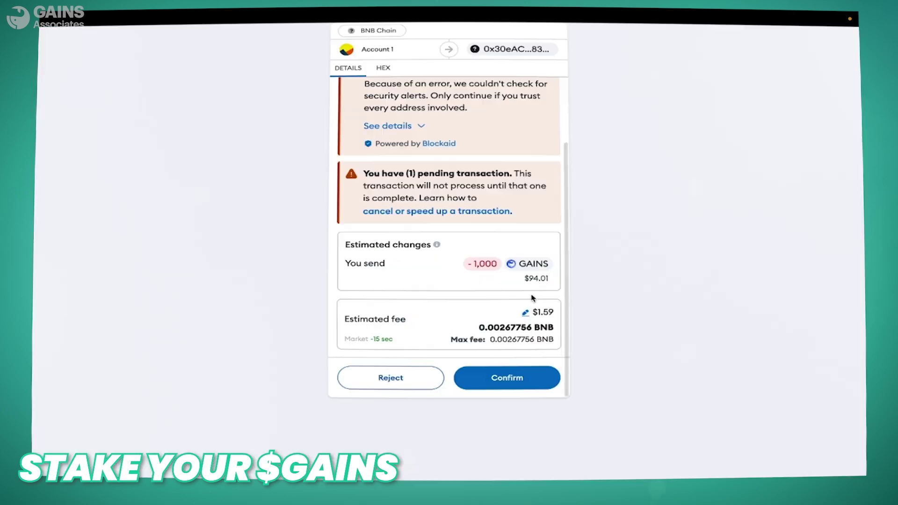
left_click(536, 386)
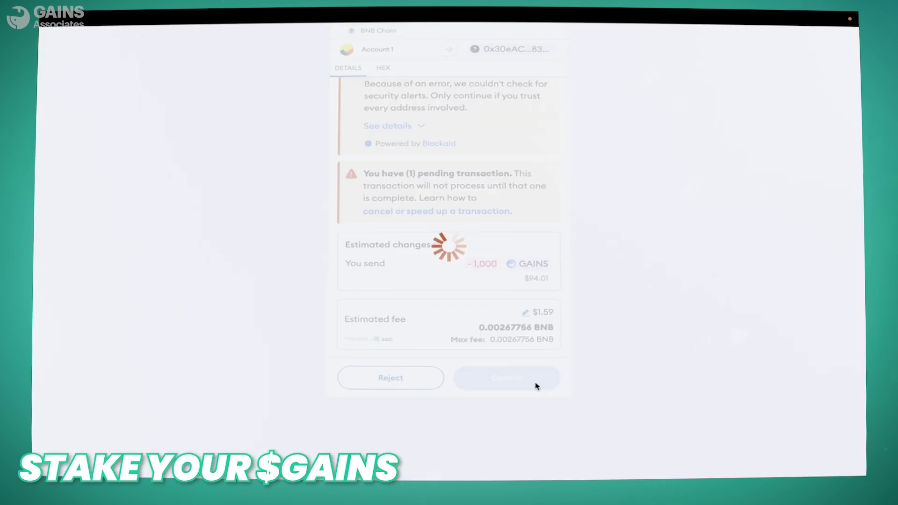